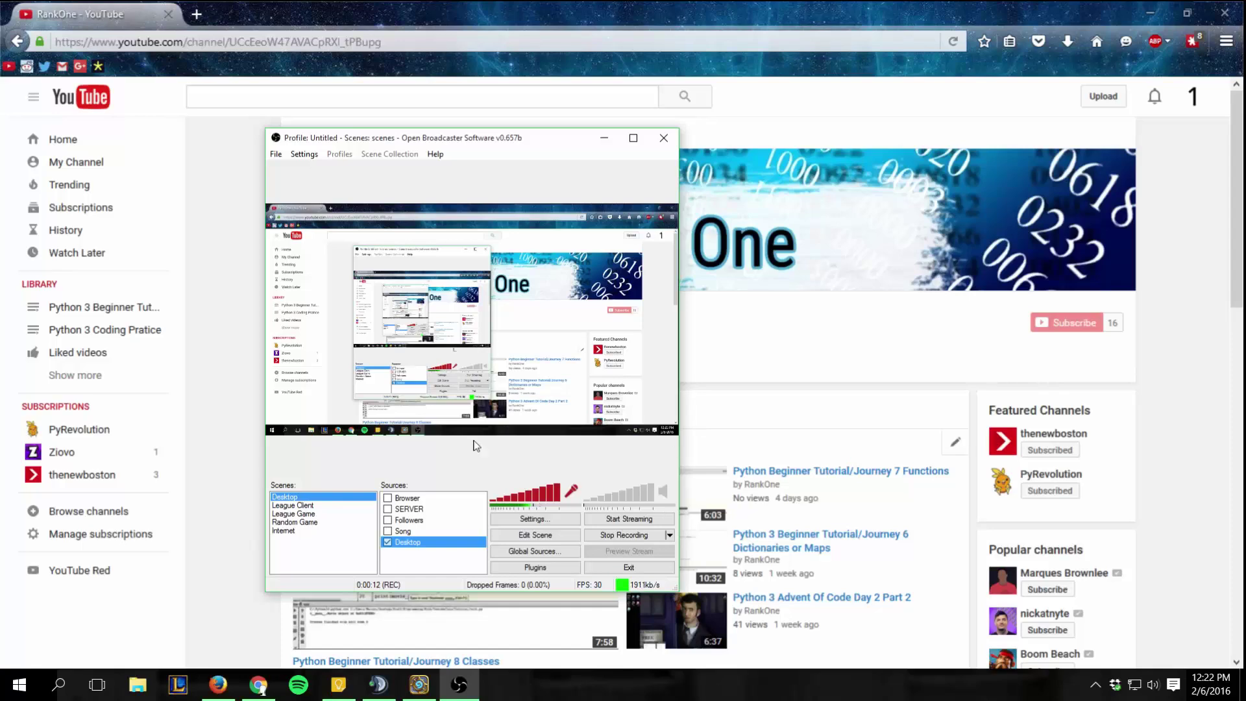
- Demonstrate scene switching by selecting Random Game and other scenes in the Scenes list
{"action": "left_click", "coordinate": [313, 522]}
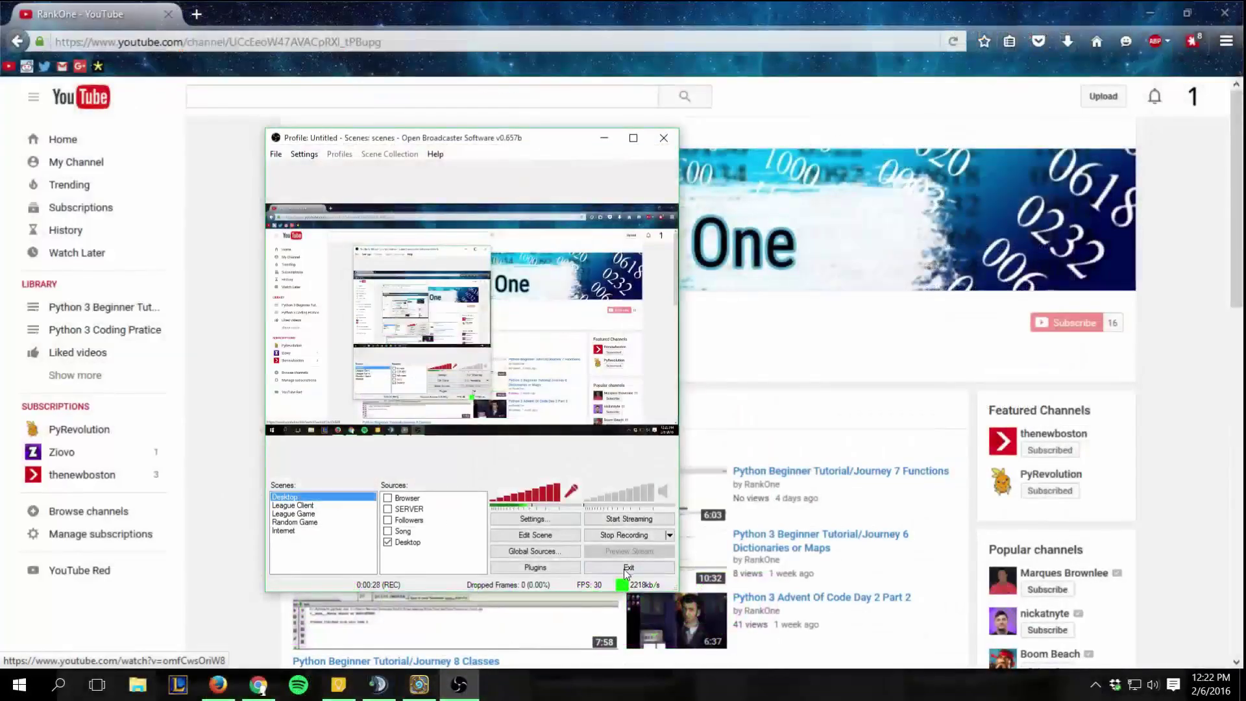
{"action": "left_click", "coordinate": [310, 523]}
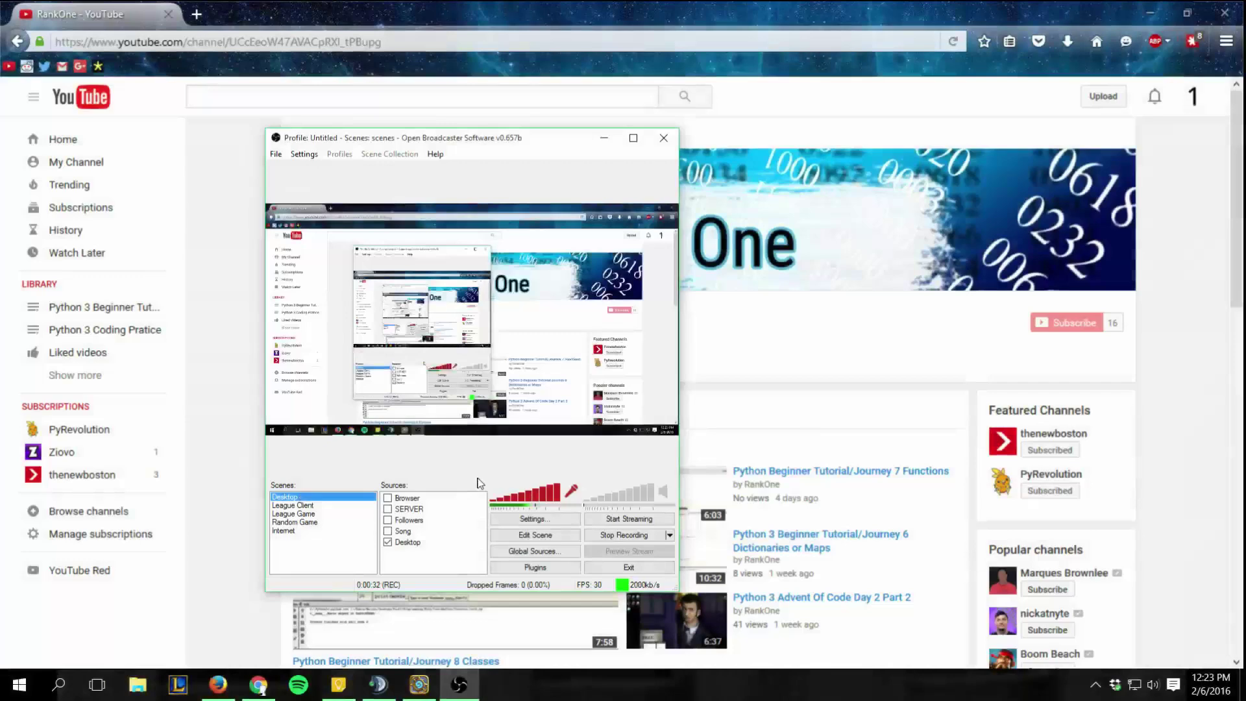
- Open Settings, move the dialog into place, and select the Scene Switcher page
{"action": "left_click", "coordinate": [534, 520]}
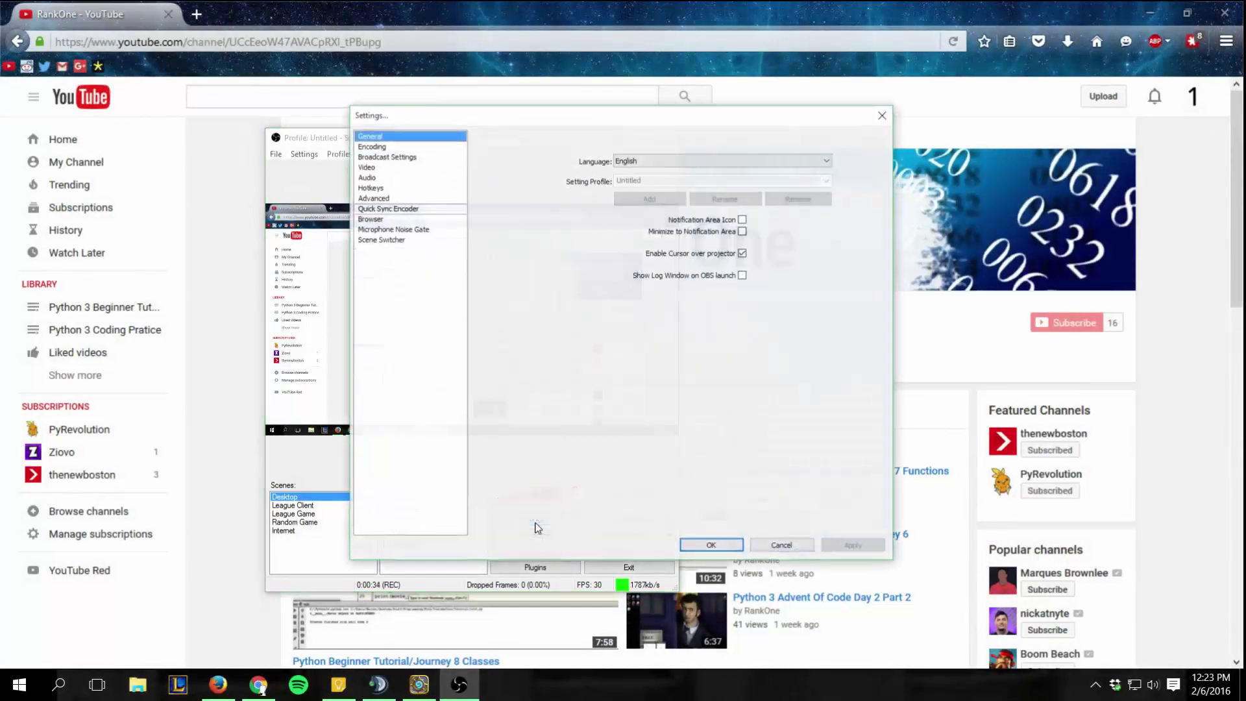
{"action": "mouse_move", "coordinate": [539, 115]}
{"action": "left_mouse_down"}
{"action": "mouse_move", "coordinate": [429, 153]}
{"action": "mouse_move", "coordinate": [449, 155]}
{"action": "left_mouse_up"}
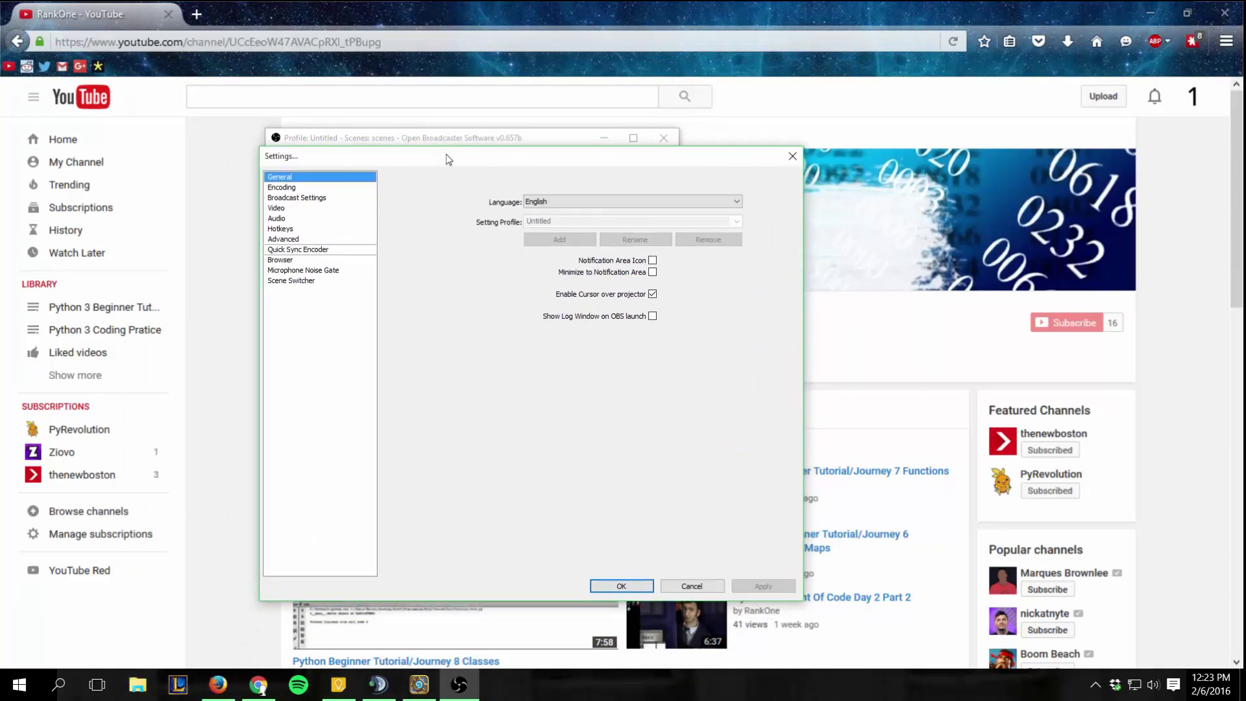
{"action": "left_click", "coordinate": [299, 282]}
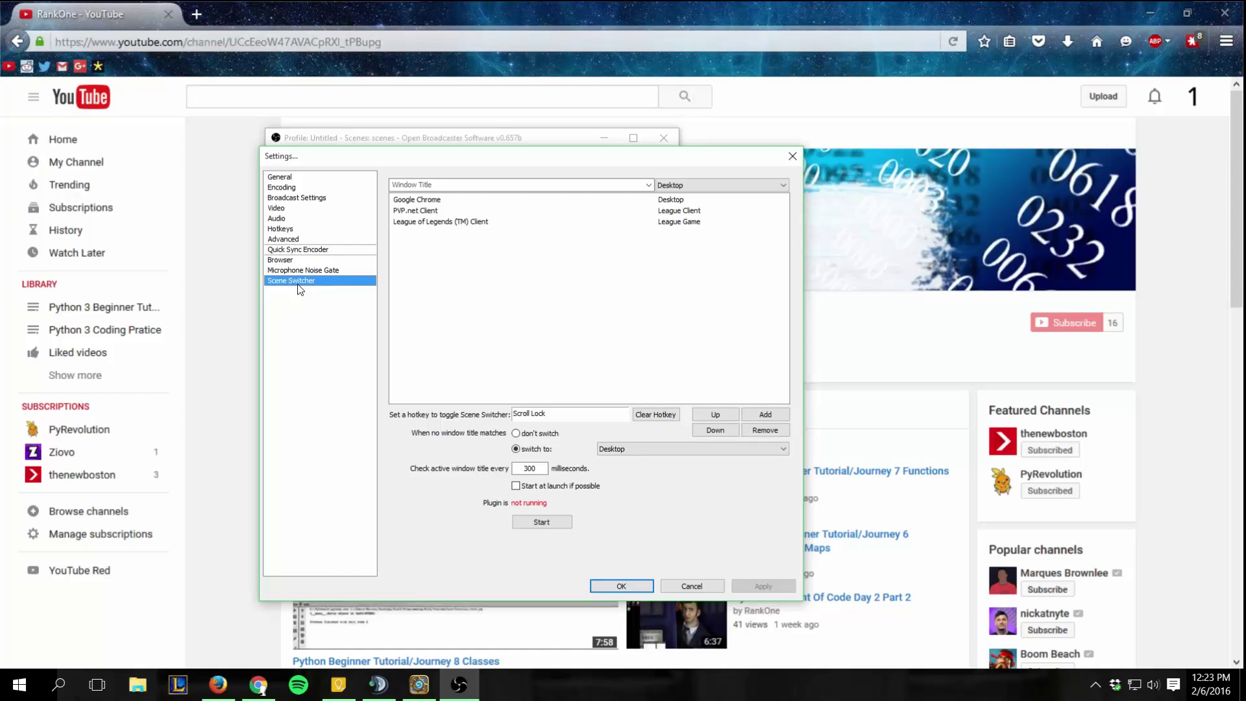
- Browse the PVP.net, League and Chrome rules, then load Google Chrome and list window titles
{"action": "left_click", "coordinate": [410, 213]}
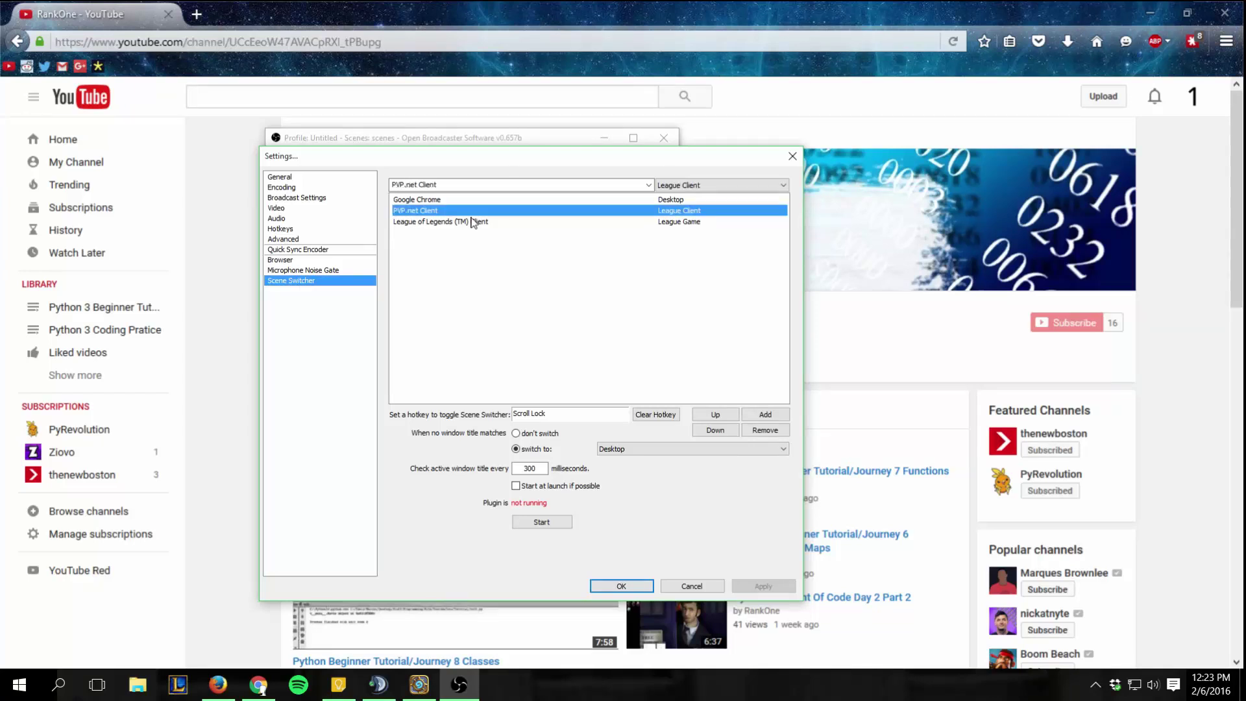
{"action": "left_click", "coordinate": [475, 202]}
{"action": "left_click", "coordinate": [462, 222]}
{"action": "left_click", "coordinate": [454, 221]}
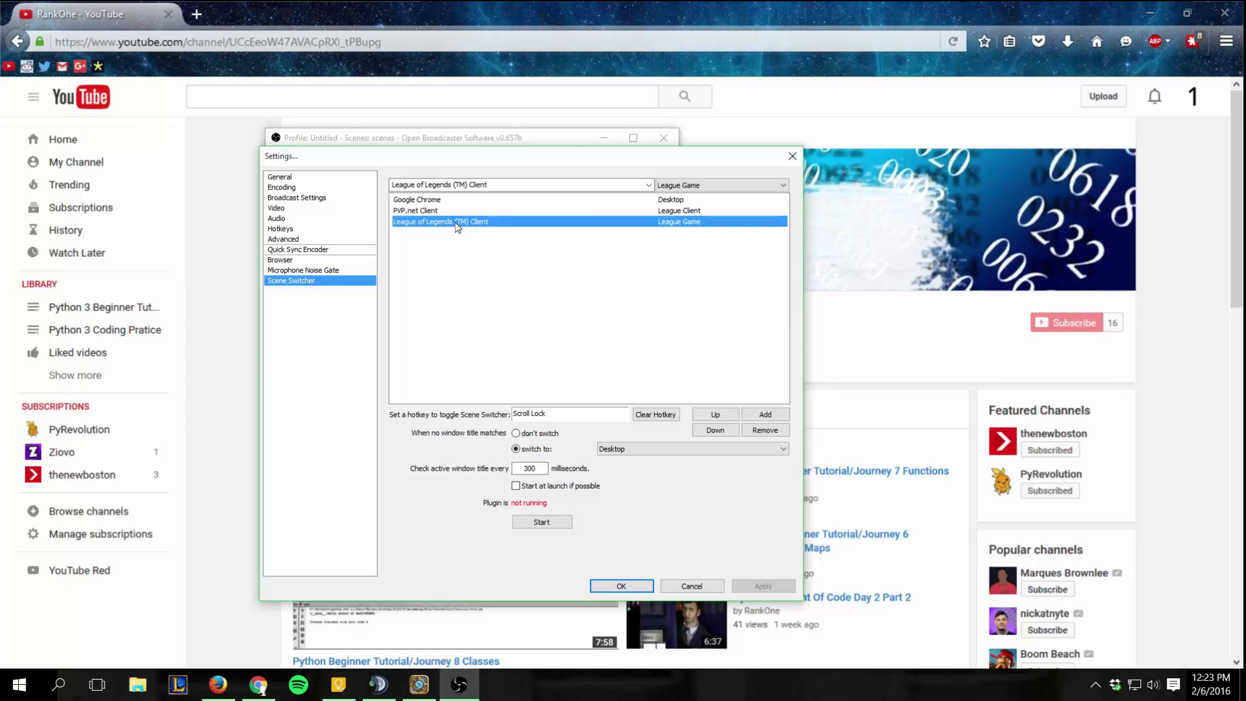
{"action": "left_click", "coordinate": [594, 199]}
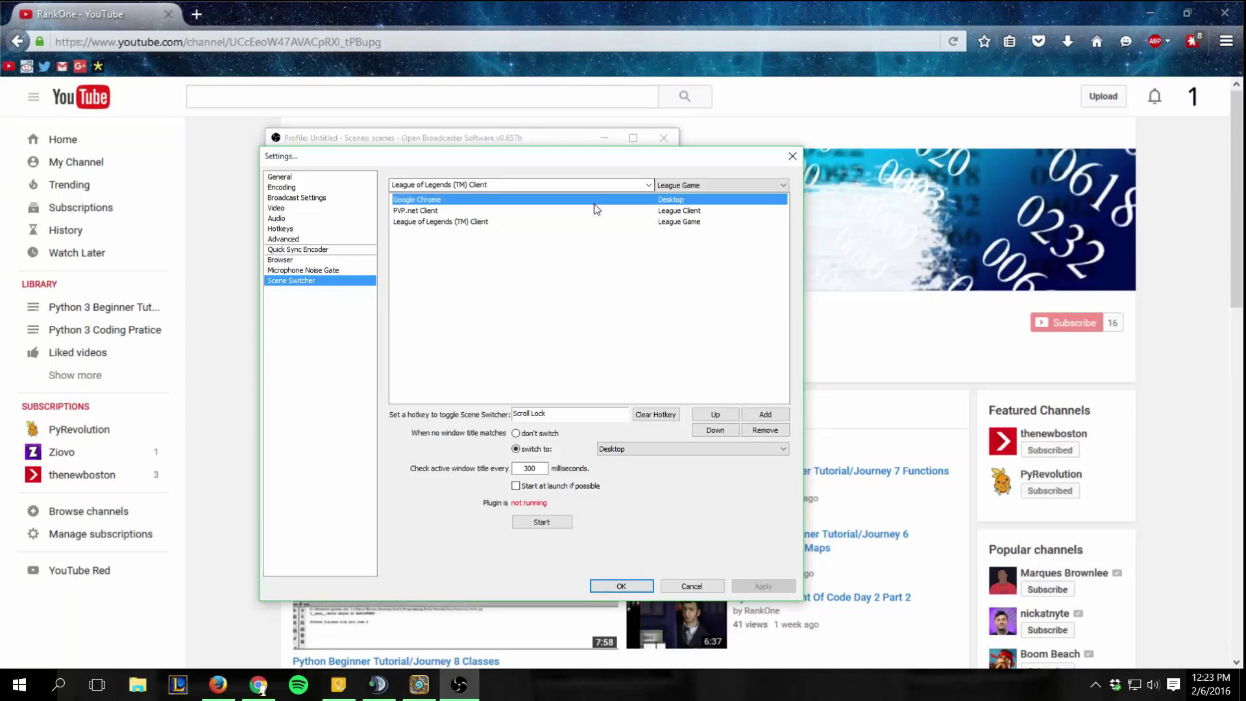
{"action": "left_click", "coordinate": [648, 186]}
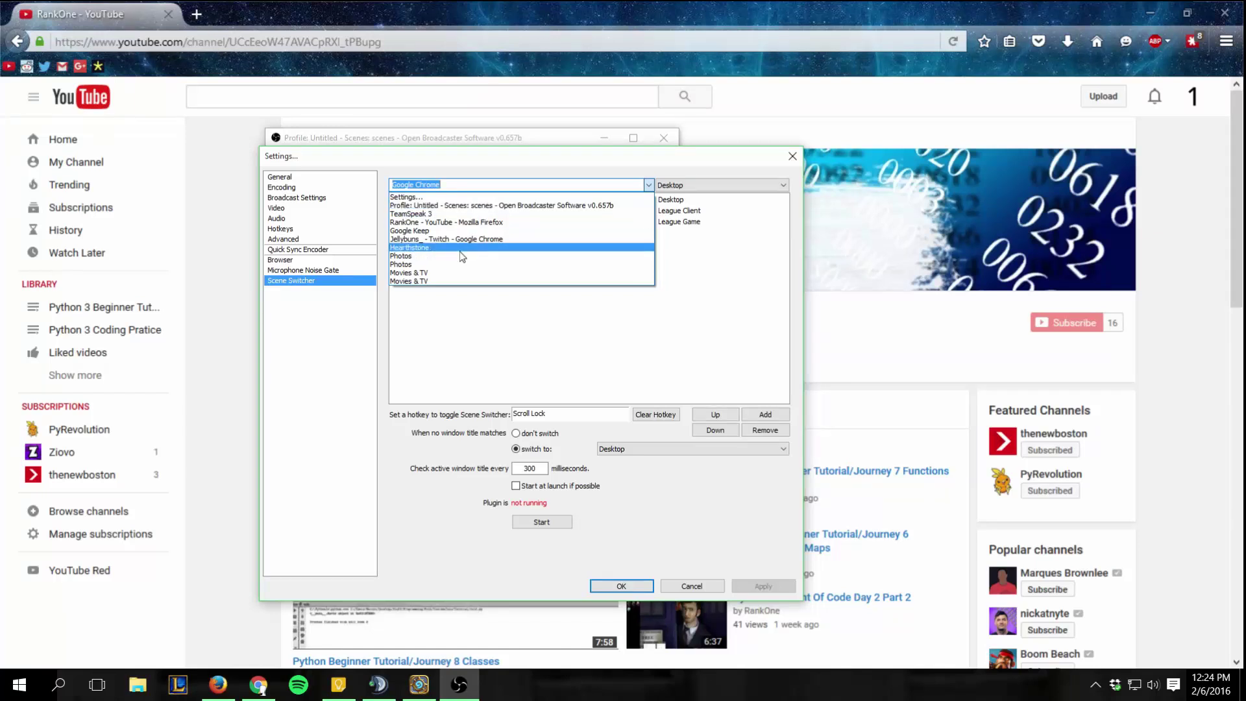
- Map the Hearthstone window to the Random Game scene and add the rule
{"action": "left_click", "coordinate": [460, 250]}
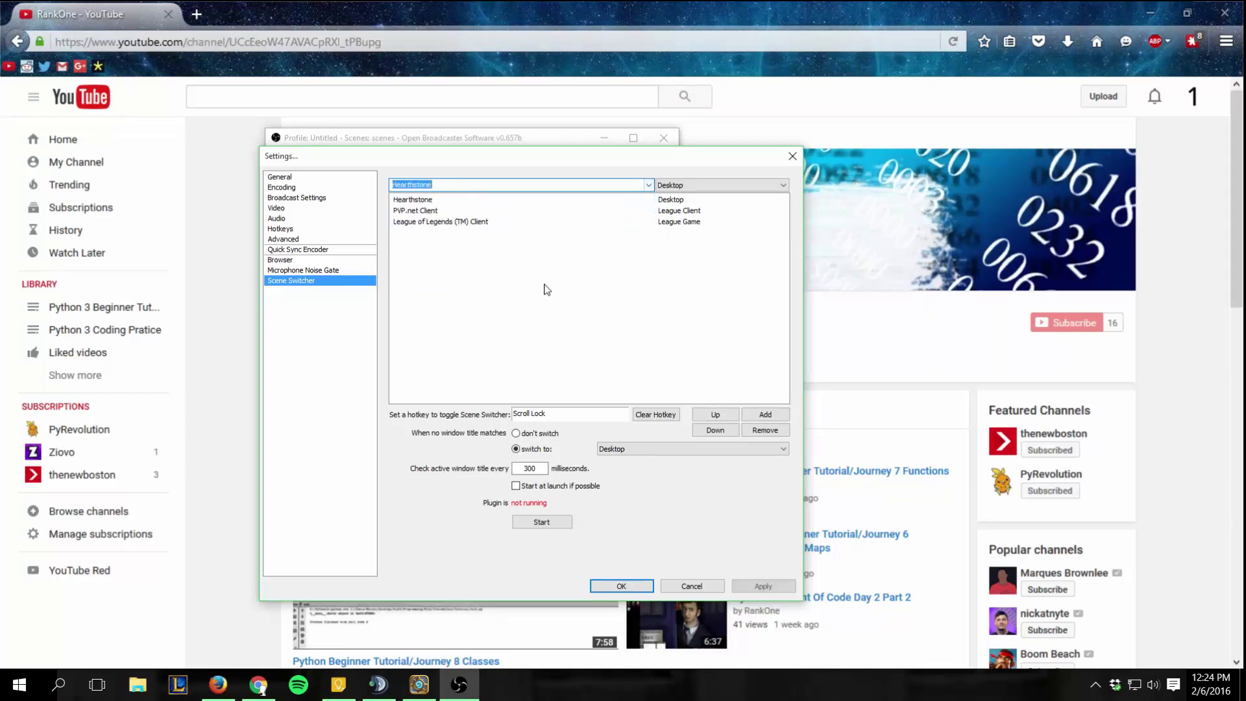
{"action": "left_click", "coordinate": [725, 187]}
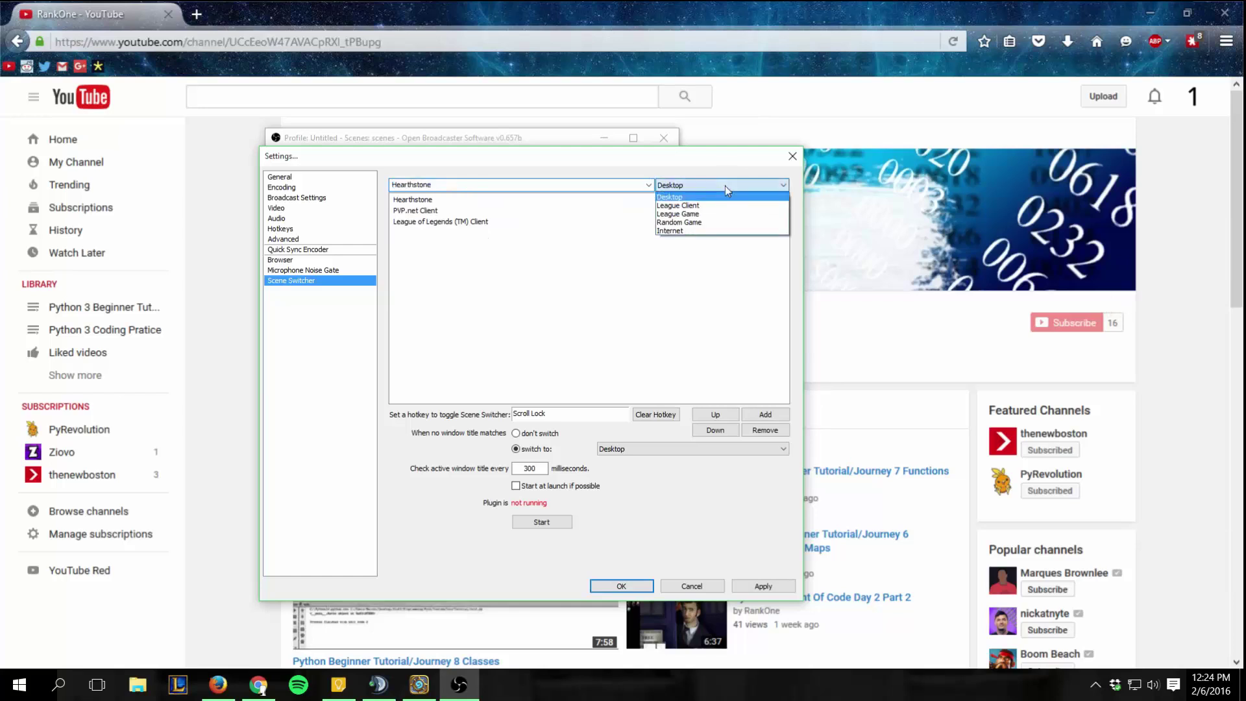
{"action": "left_click", "coordinate": [696, 225]}
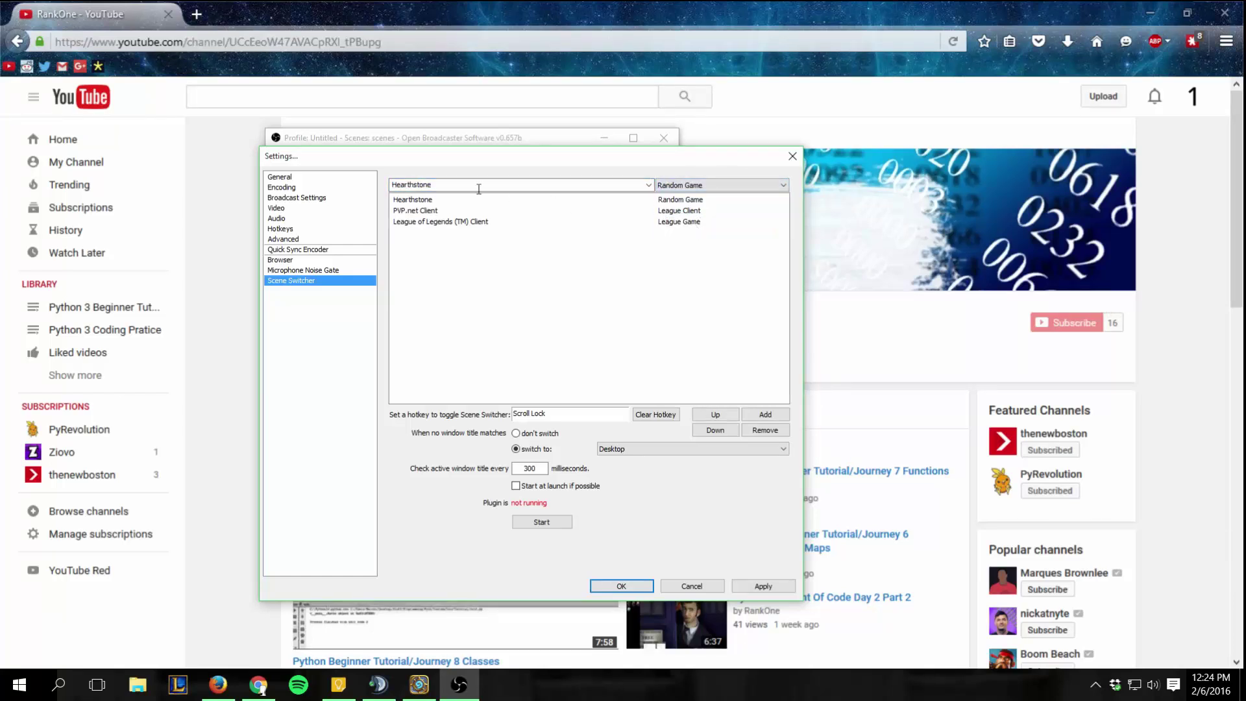
{"action": "left_click", "coordinate": [779, 414]}
{"action": "left_click", "coordinate": [765, 414]}
- Move the duplicate Hearthstone rule down below PVP.net Client and League of Legends
{"action": "left_click", "coordinate": [460, 232]}
{"action": "left_click", "coordinate": [450, 211]}
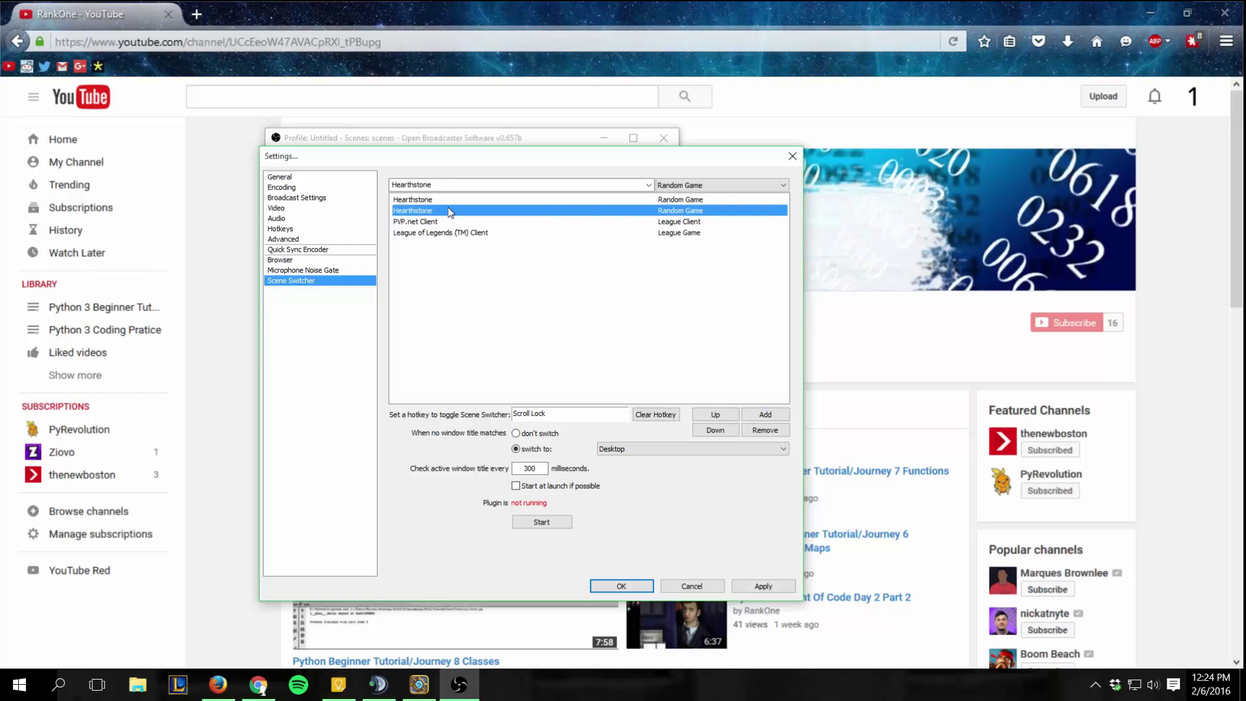
{"action": "left_click", "coordinate": [447, 200]}
{"action": "left_click", "coordinate": [449, 211]}
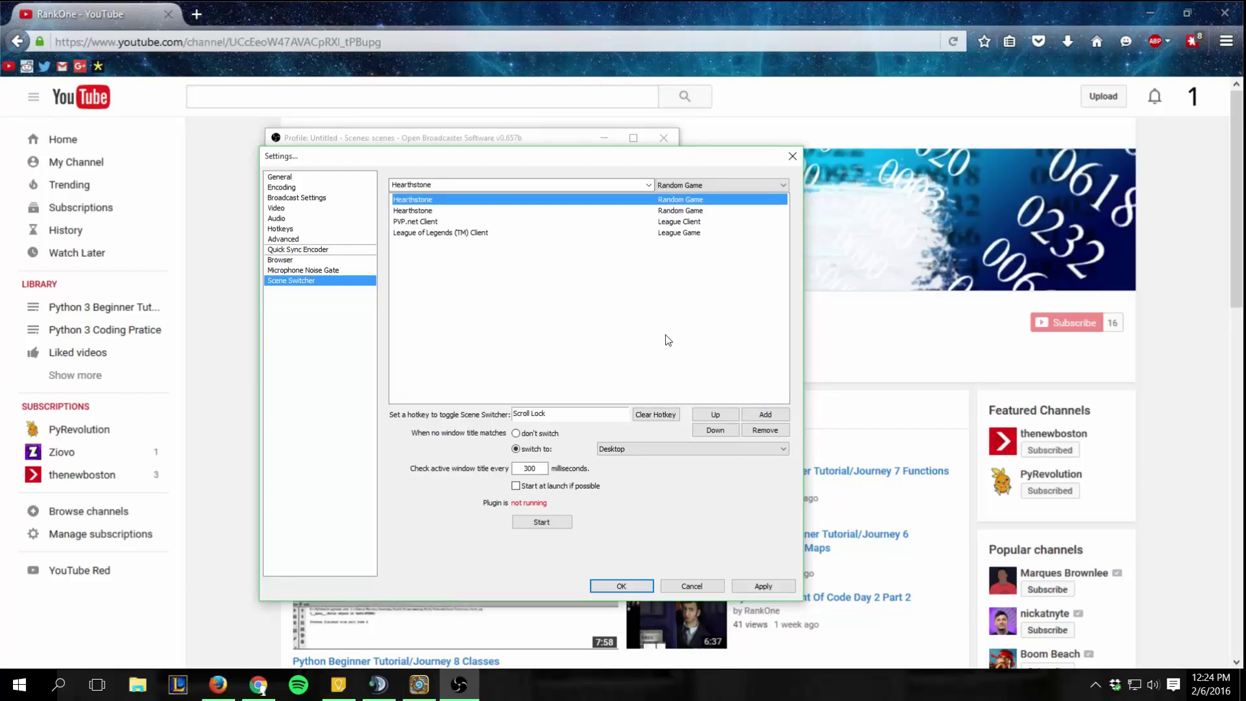
{"action": "left_click", "coordinate": [475, 211]}
{"action": "left_click", "coordinate": [715, 430]}
{"action": "left_click", "coordinate": [454, 199]}
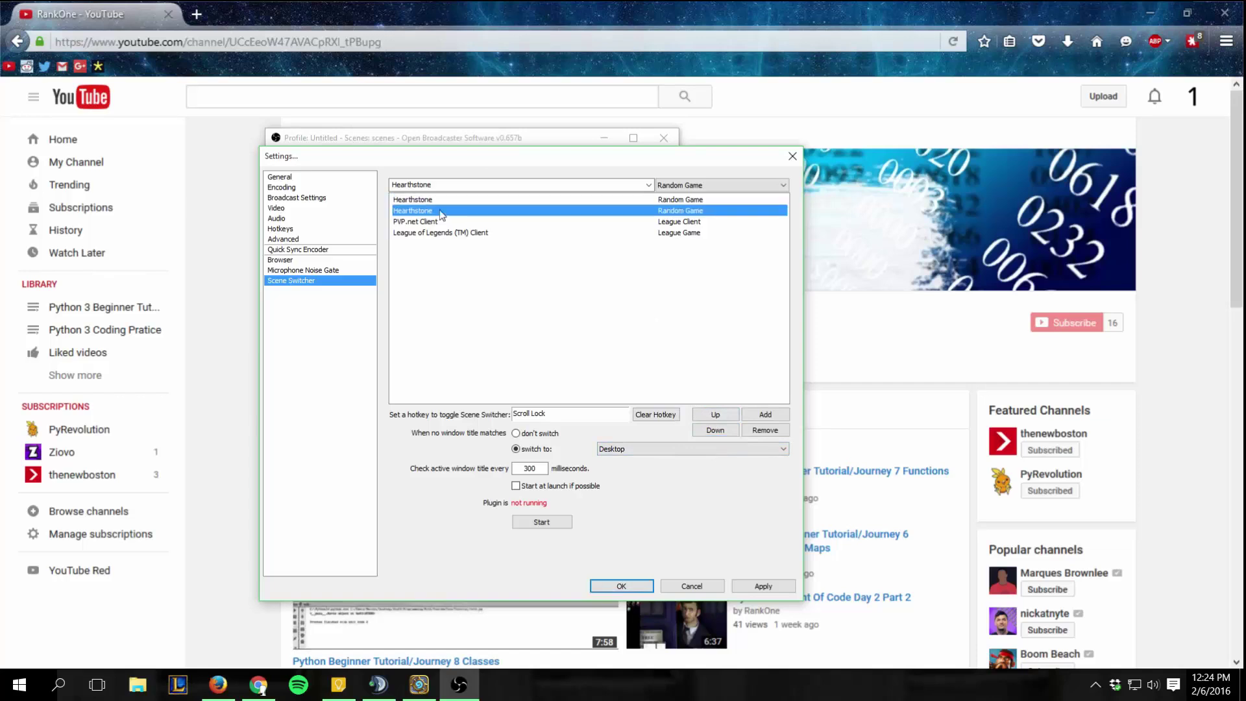
{"action": "left_click", "coordinate": [716, 431]}
{"action": "left_click", "coordinate": [717, 433]}
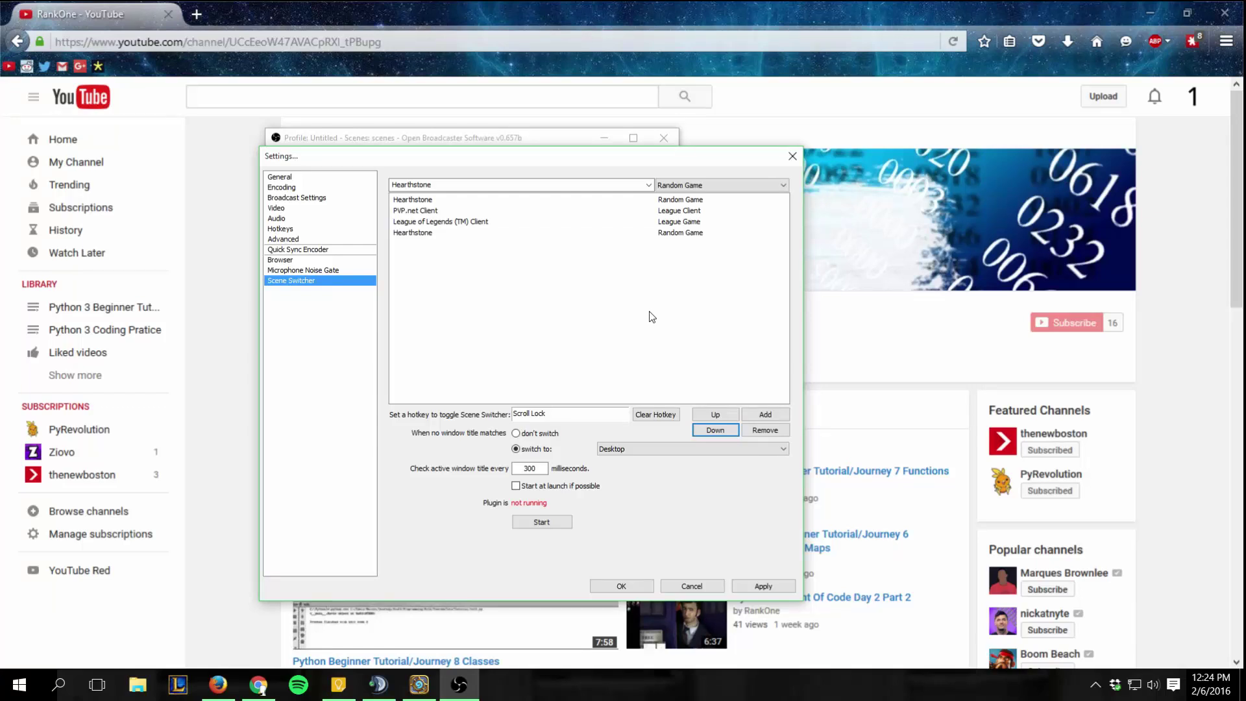
- Map the Twitch stream Chrome window to the Internet scene and add the rule
{"action": "left_click", "coordinate": [648, 185]}
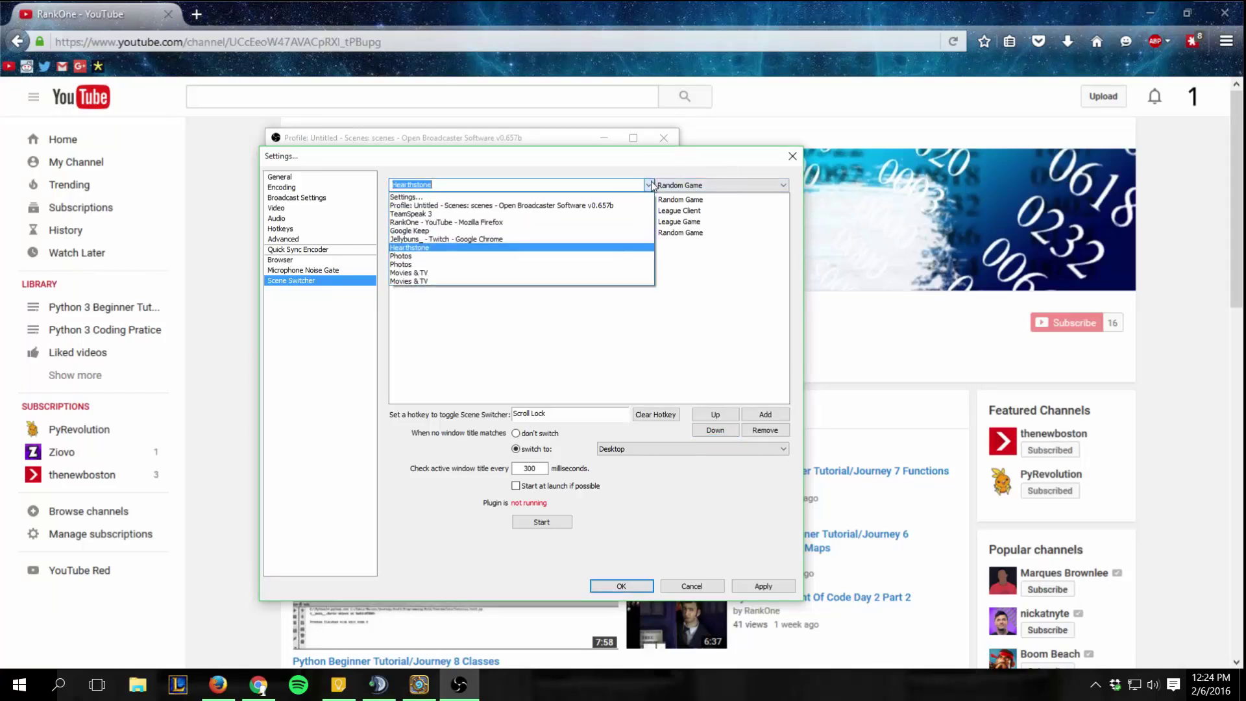
{"action": "left_click", "coordinate": [439, 240]}
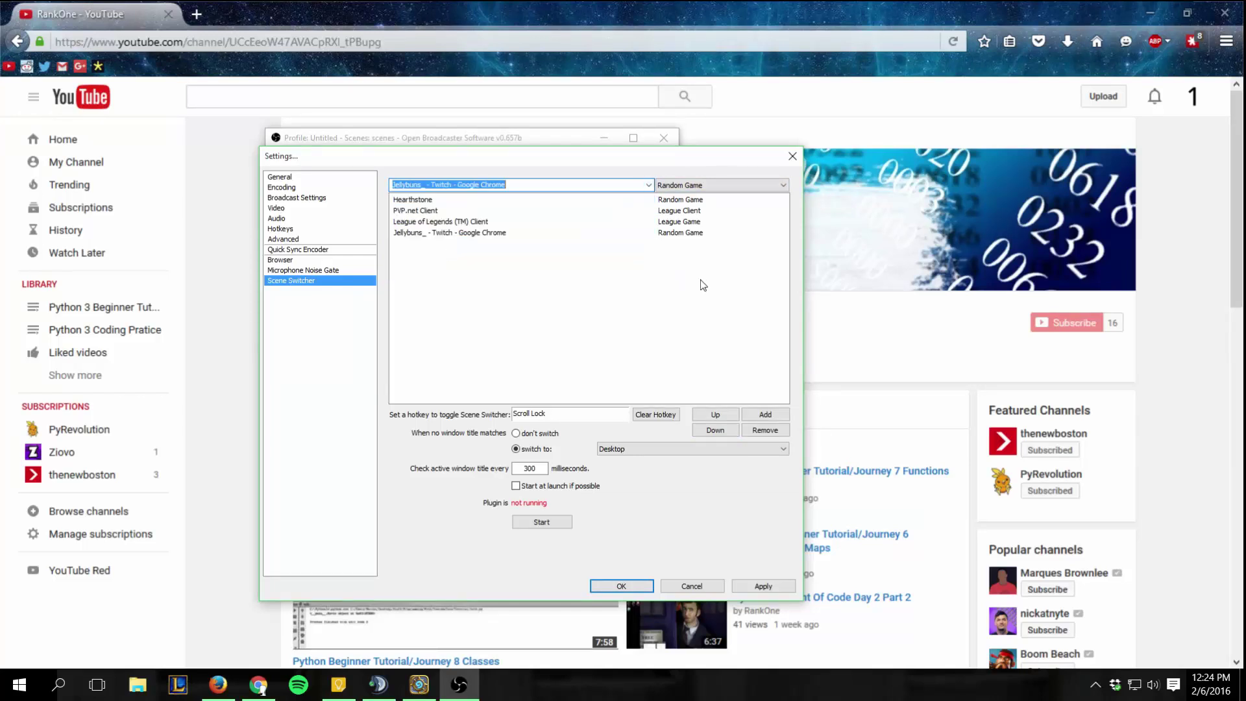
{"action": "left_click", "coordinate": [785, 185]}
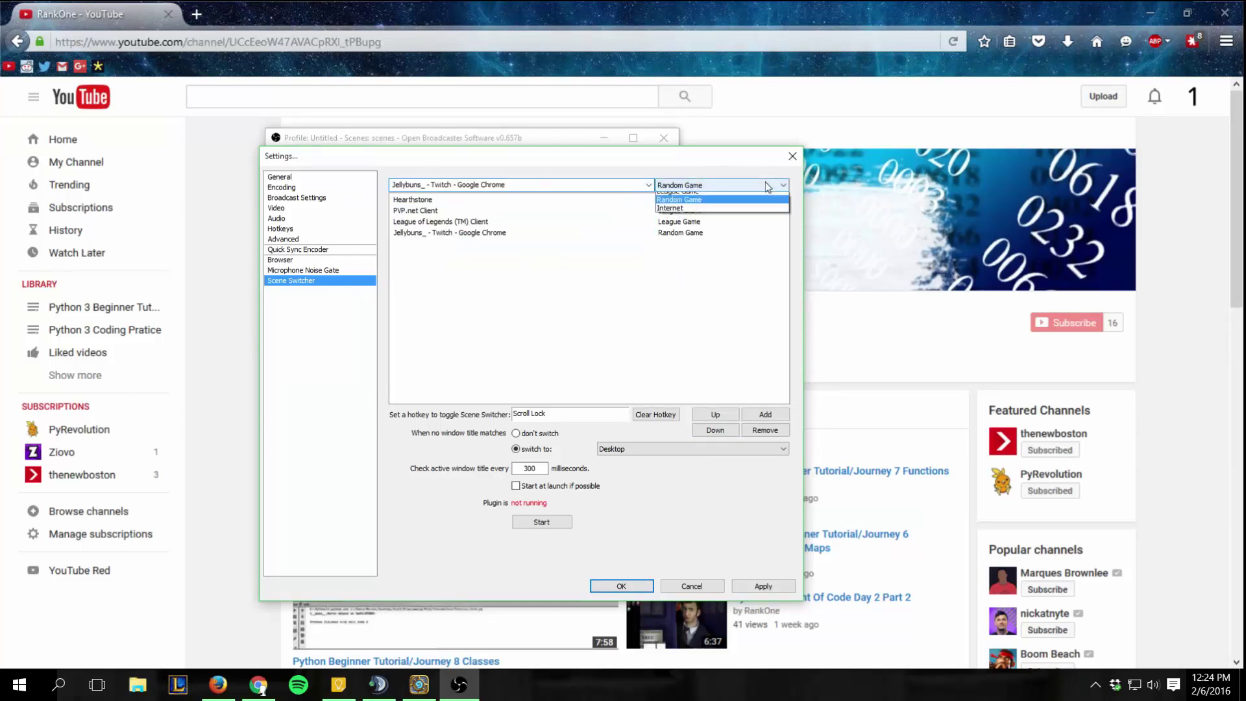
{"action": "left_click", "coordinate": [714, 233]}
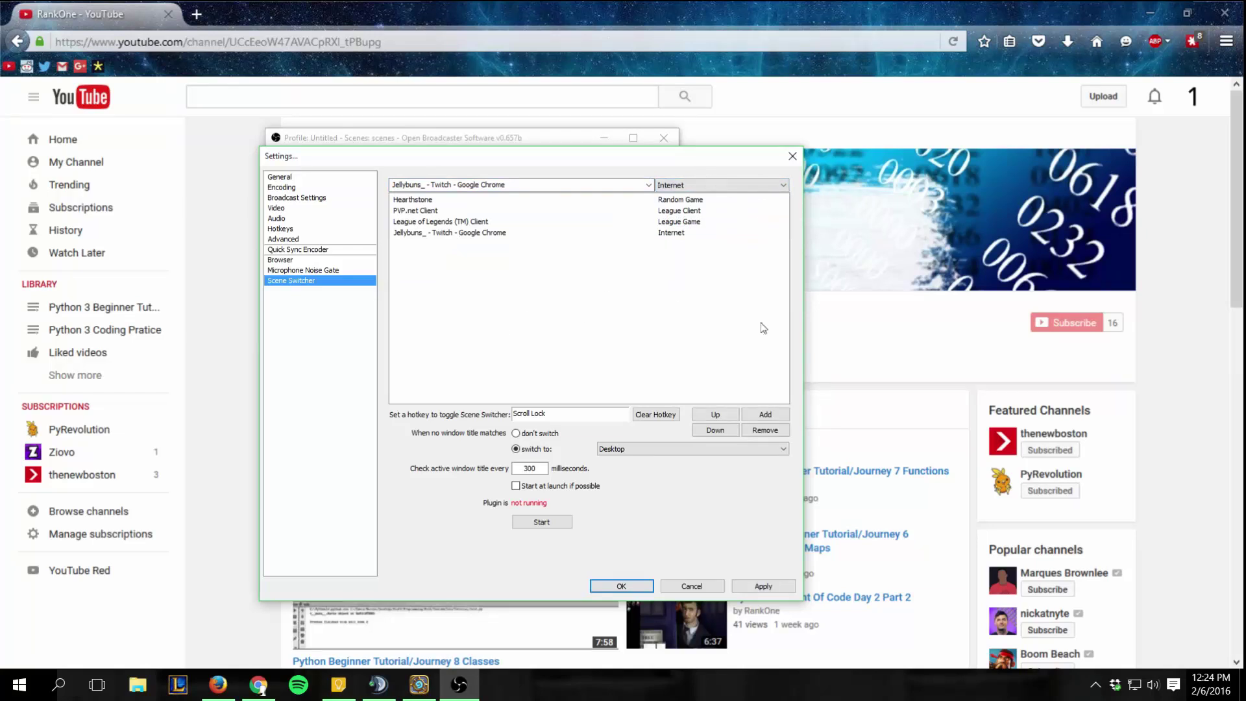
{"action": "left_click", "coordinate": [780, 415]}
{"action": "left_click", "coordinate": [587, 301]}
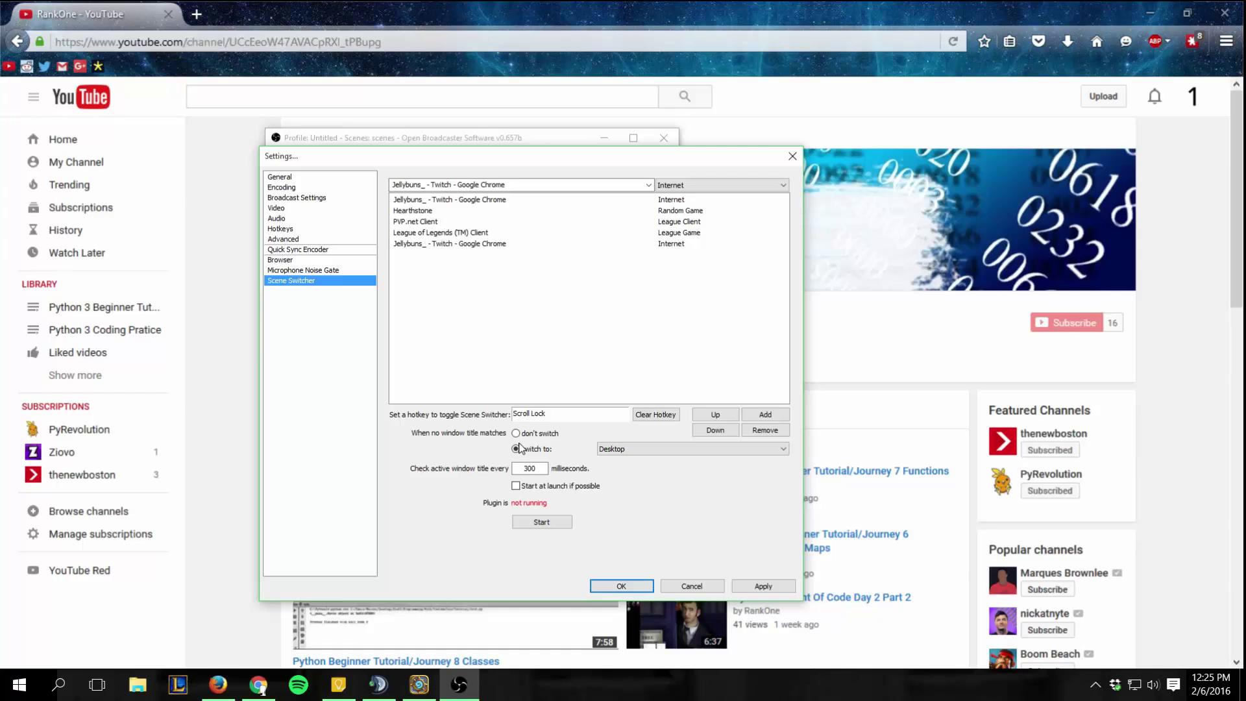
{"action": "left_click", "coordinate": [619, 449]}
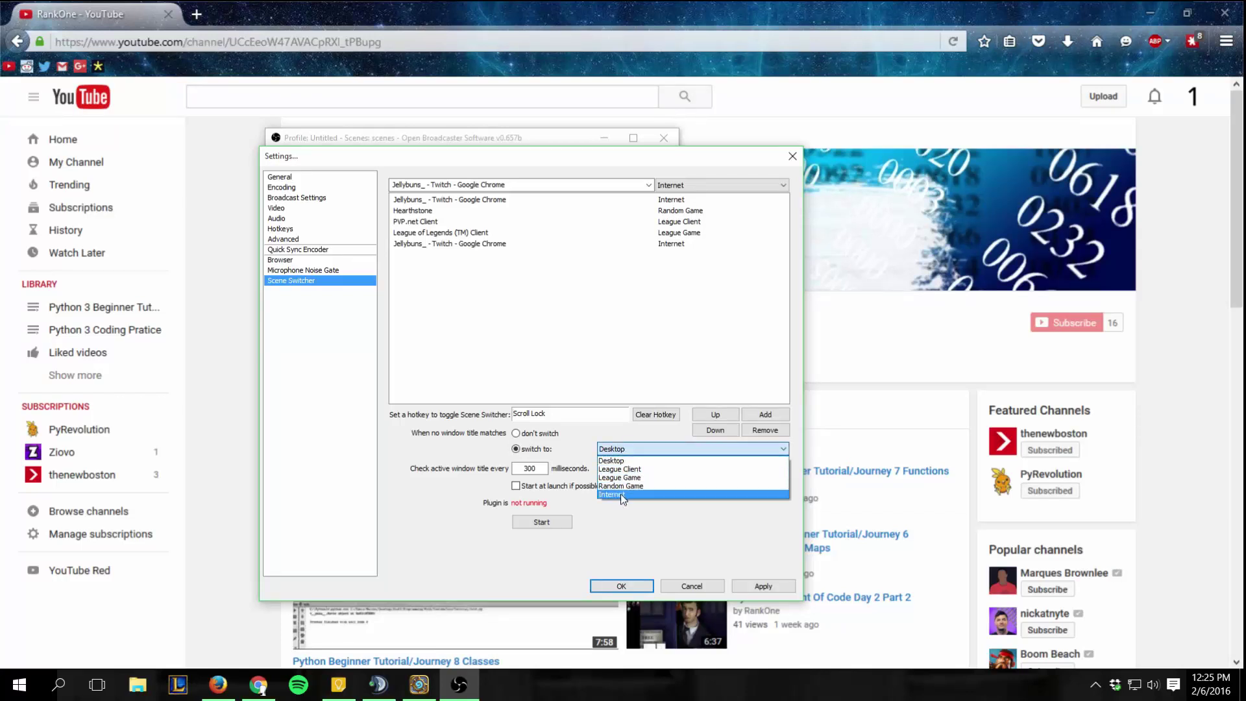
{"action": "left_click", "coordinate": [566, 443]}
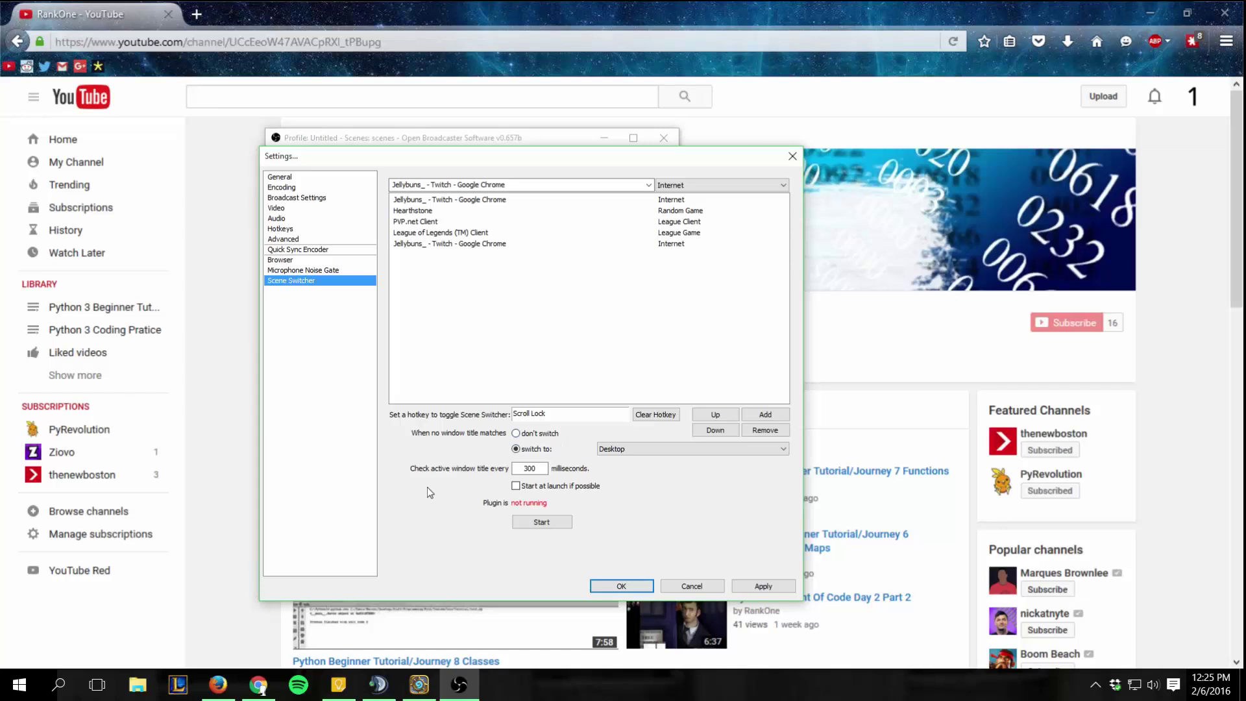
{"action": "double_click", "coordinate": [531, 470]}
- Set up a TeamSpeak 3 to Internet rule, then cancel Settings discarding all edits
{"action": "left_click", "coordinate": [648, 185]}
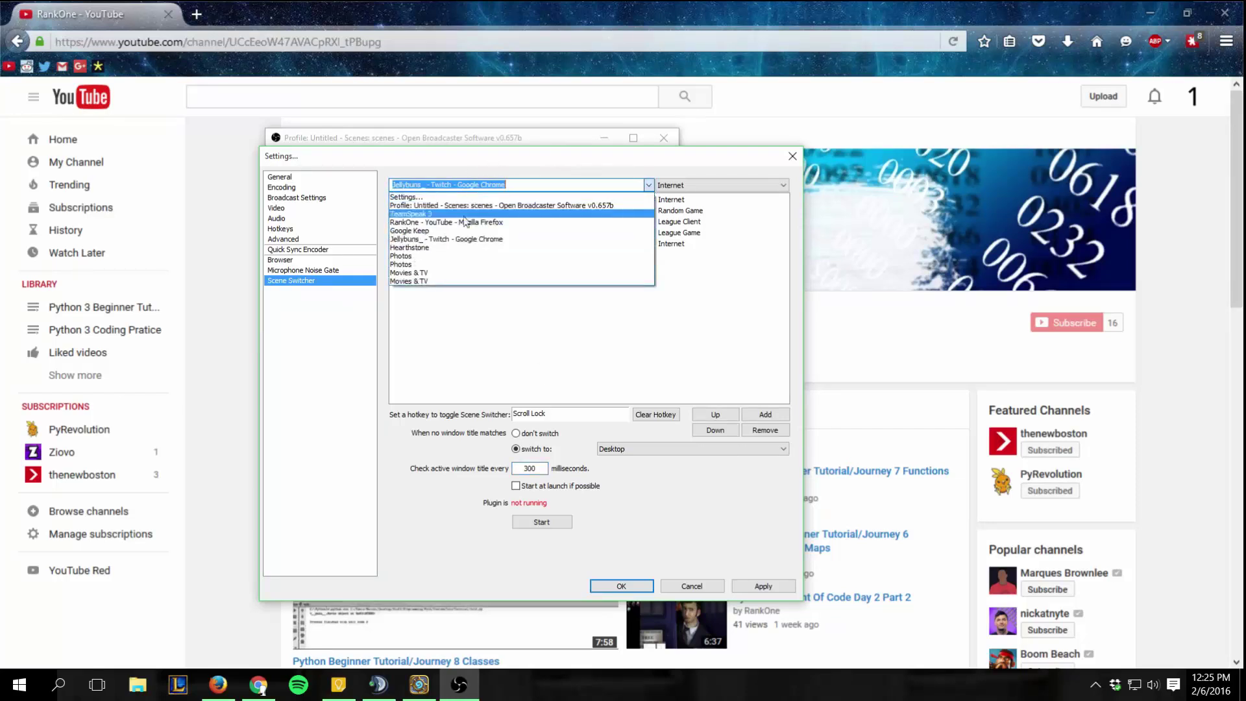
{"action": "left_click", "coordinate": [422, 214]}
{"action": "left_click", "coordinate": [678, 185]}
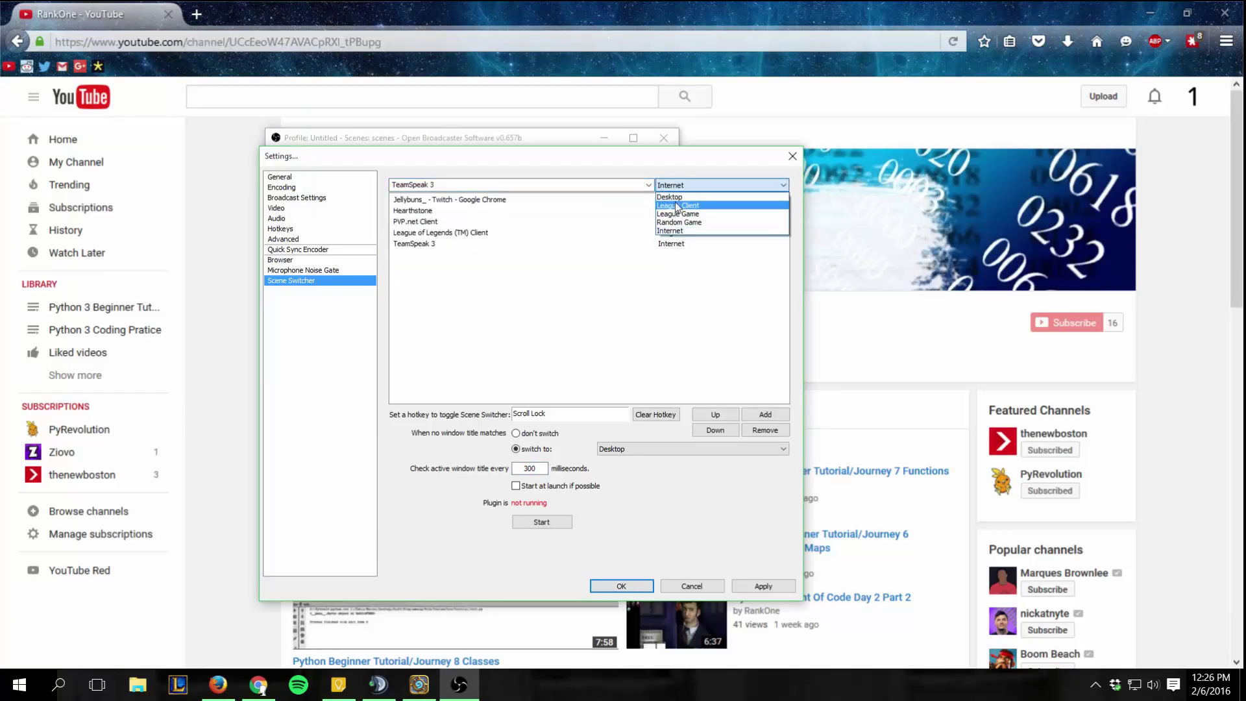
{"action": "left_click", "coordinate": [689, 235]}
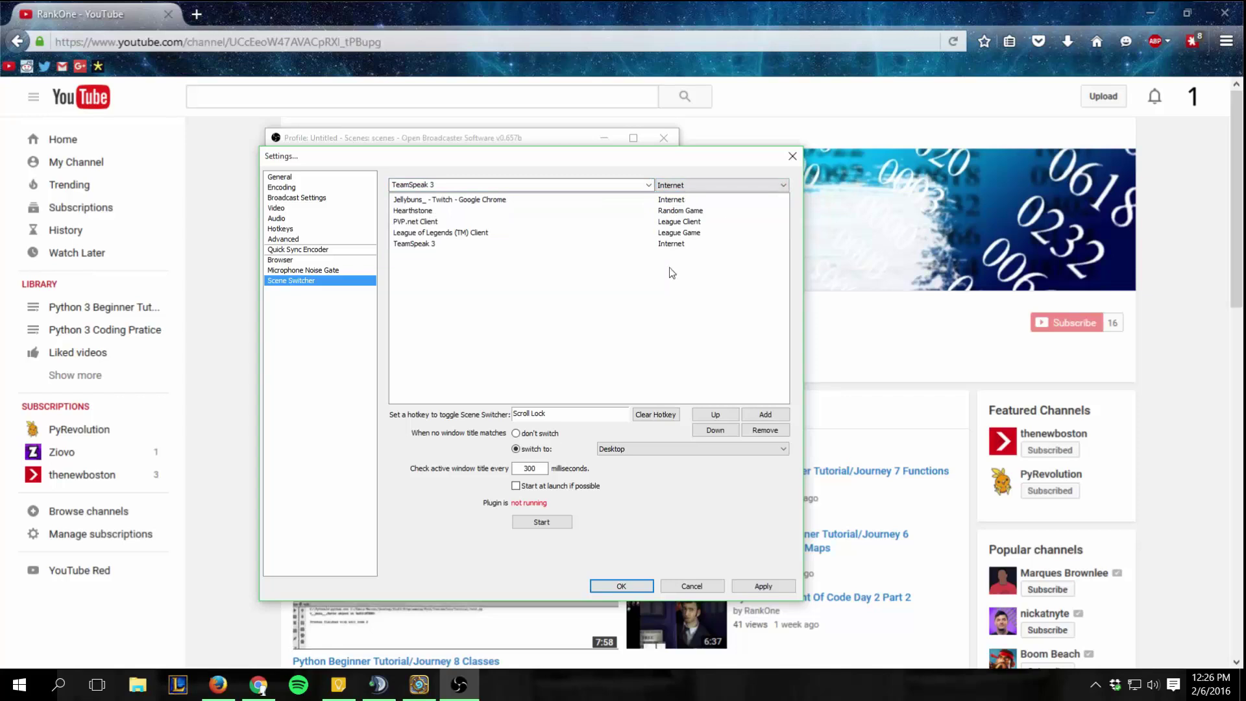
{"action": "left_click", "coordinate": [713, 587]}
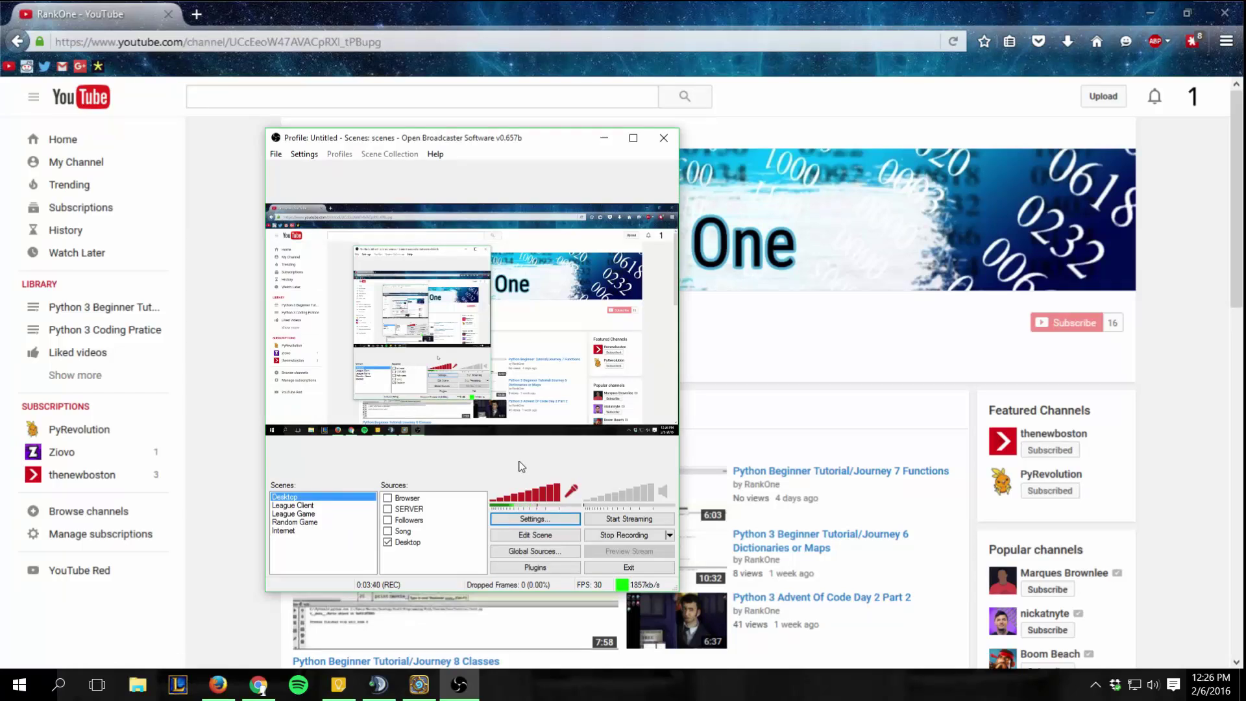
- Shrink Firefox to a window, focus Hearthstone, then return to OBS via the taskbar
{"action": "left_click", "coordinate": [627, 42]}
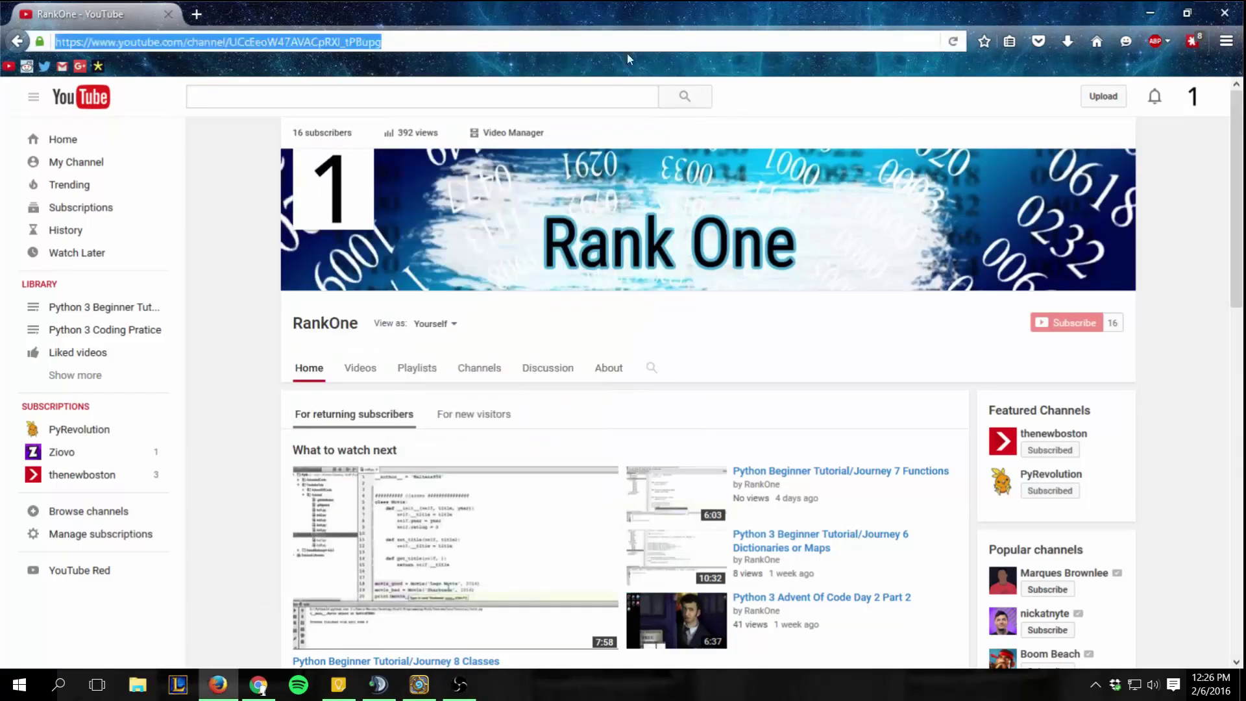
{"action": "mouse_move", "coordinate": [967, 10]}
{"action": "left_mouse_down"}
{"action": "mouse_move", "coordinate": [927, 115]}
{"action": "mouse_move", "coordinate": [864, 95]}
{"action": "left_mouse_up"}
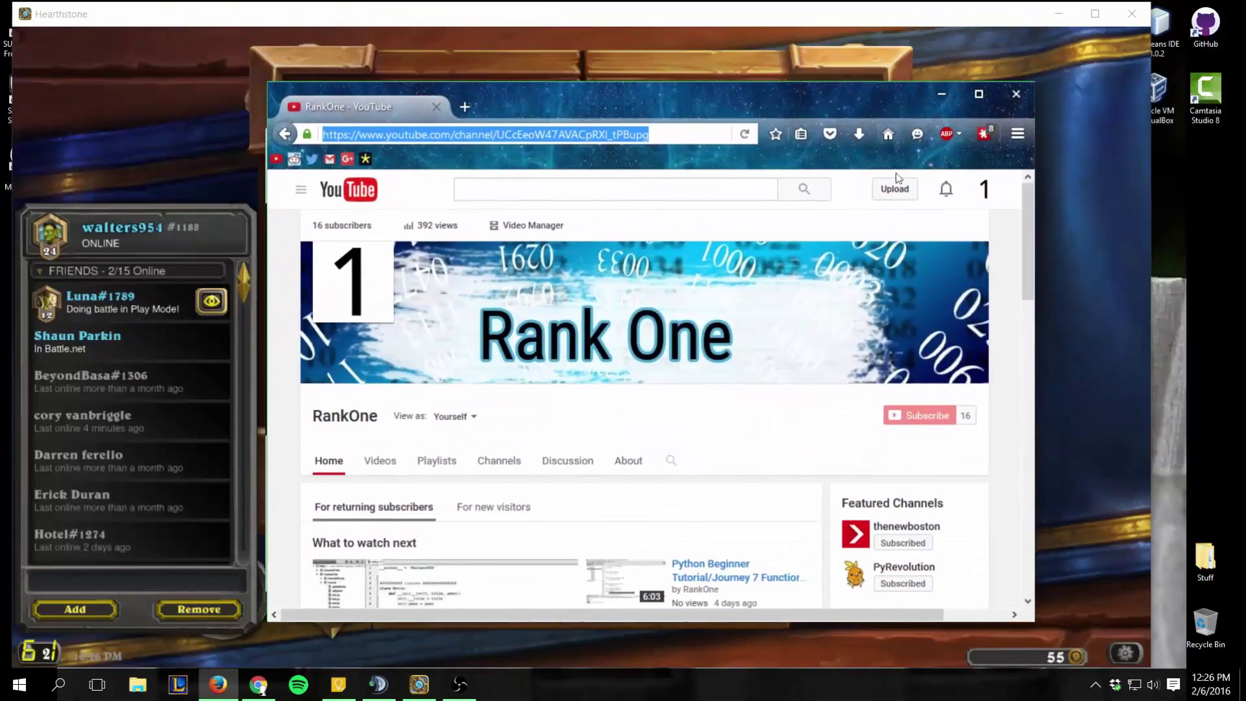
{"action": "left_click", "coordinate": [778, 325]}
{"action": "left_click", "coordinate": [462, 683]}
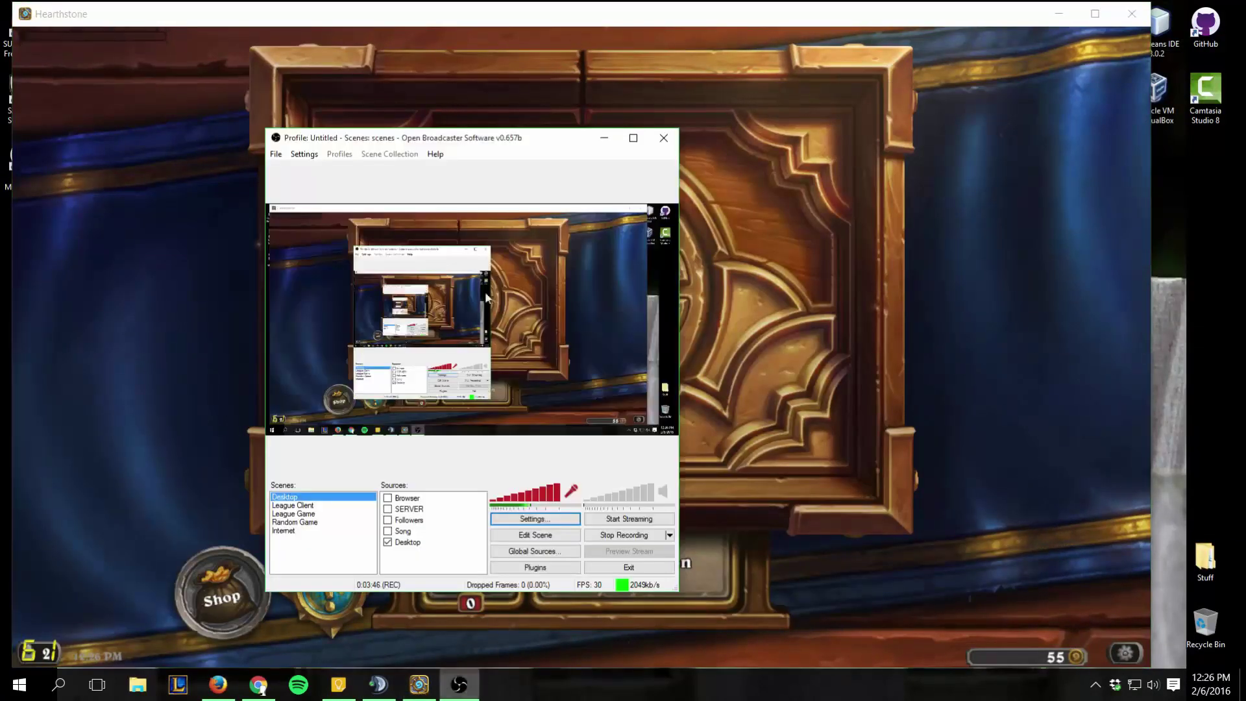
{"action": "left_click", "coordinate": [211, 262]}
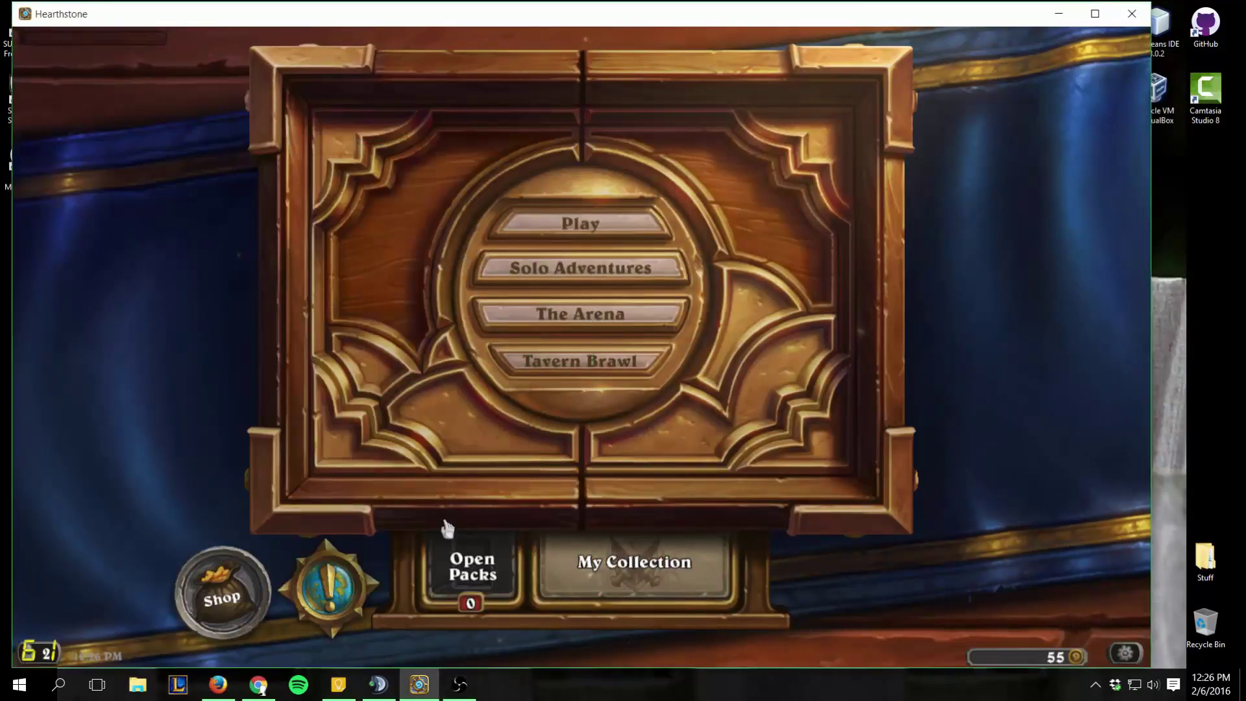
{"action": "left_click", "coordinate": [460, 683]}
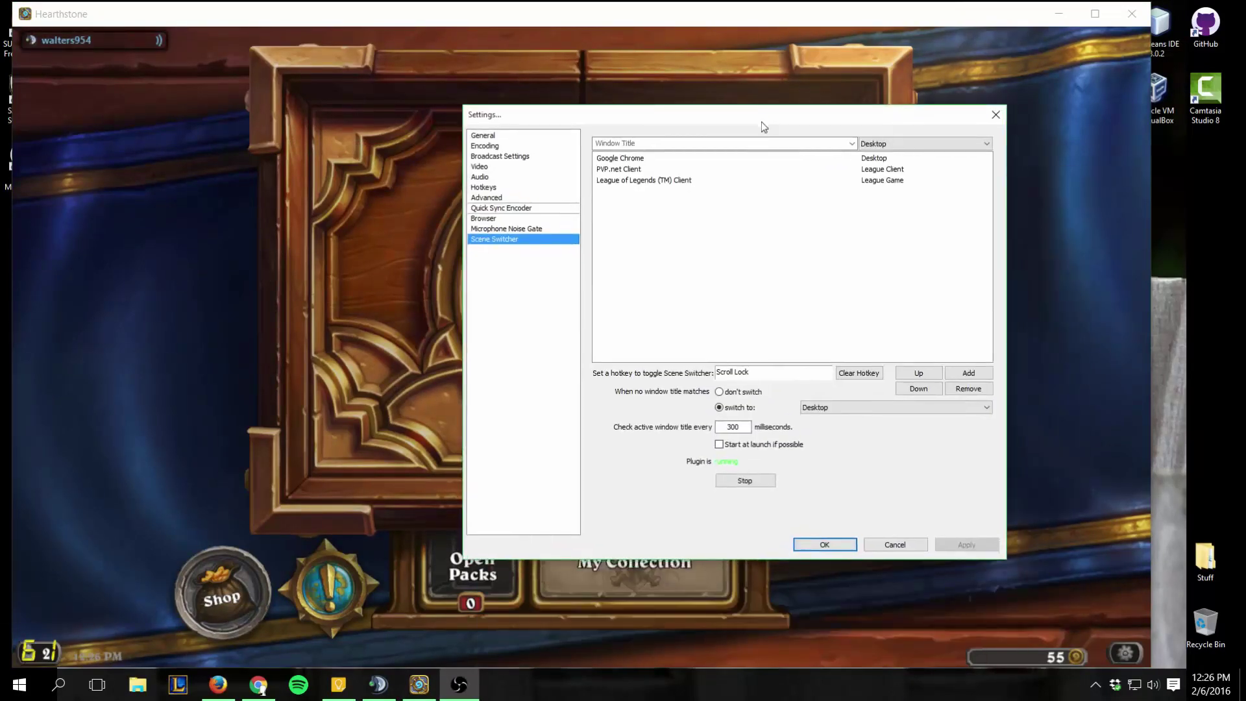
- Add a rule mapping the Hearthstone window to the Random Game scene
{"action": "left_click", "coordinate": [851, 143]}
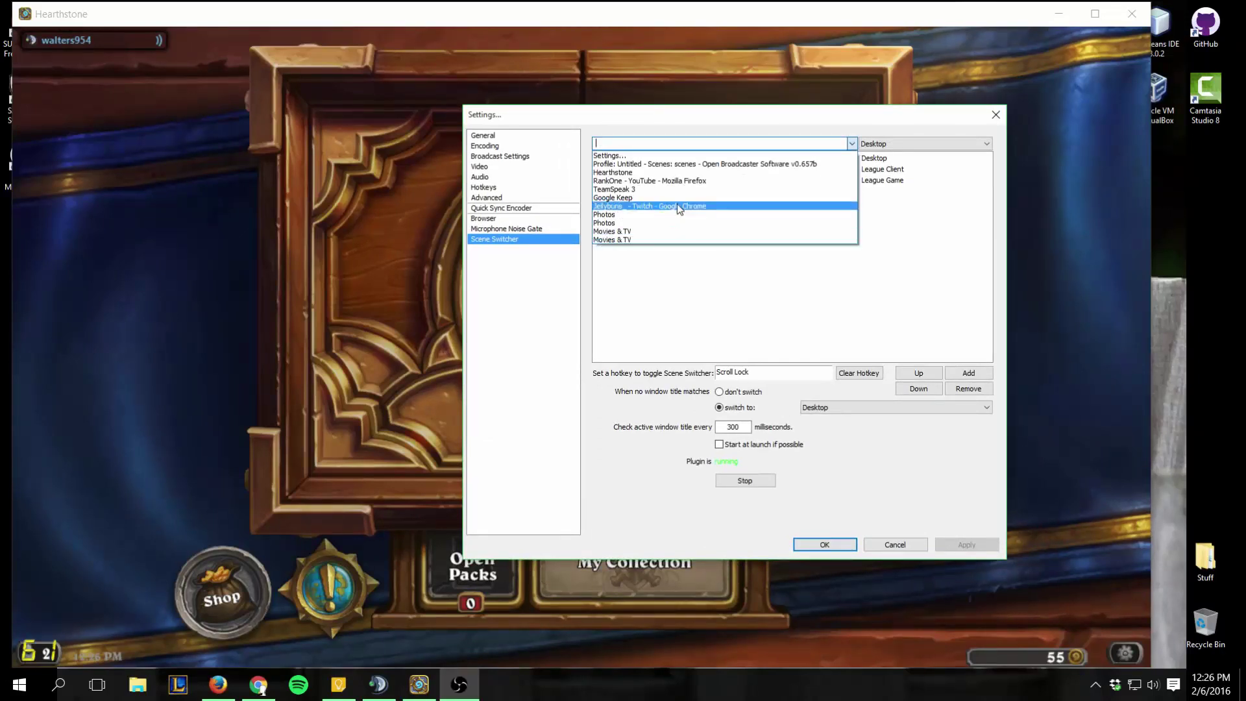
{"action": "left_click", "coordinate": [642, 158]}
{"action": "left_click", "coordinate": [985, 144]}
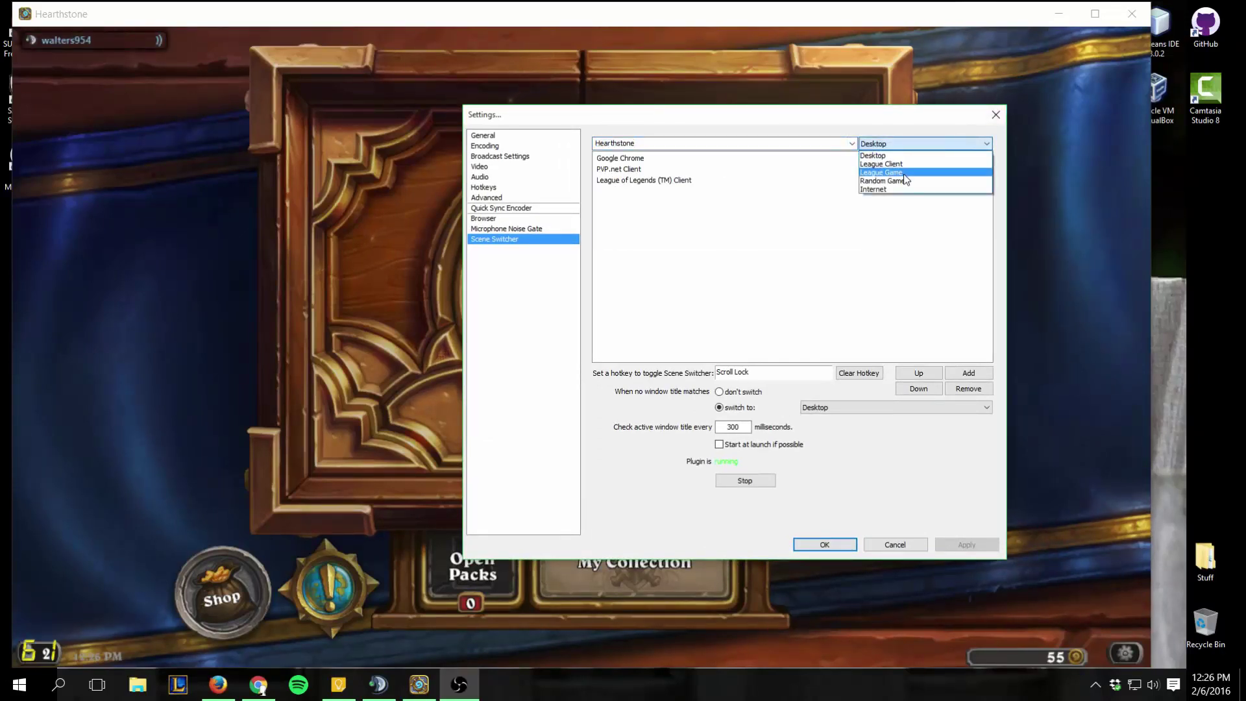
{"action": "left_click", "coordinate": [895, 181]}
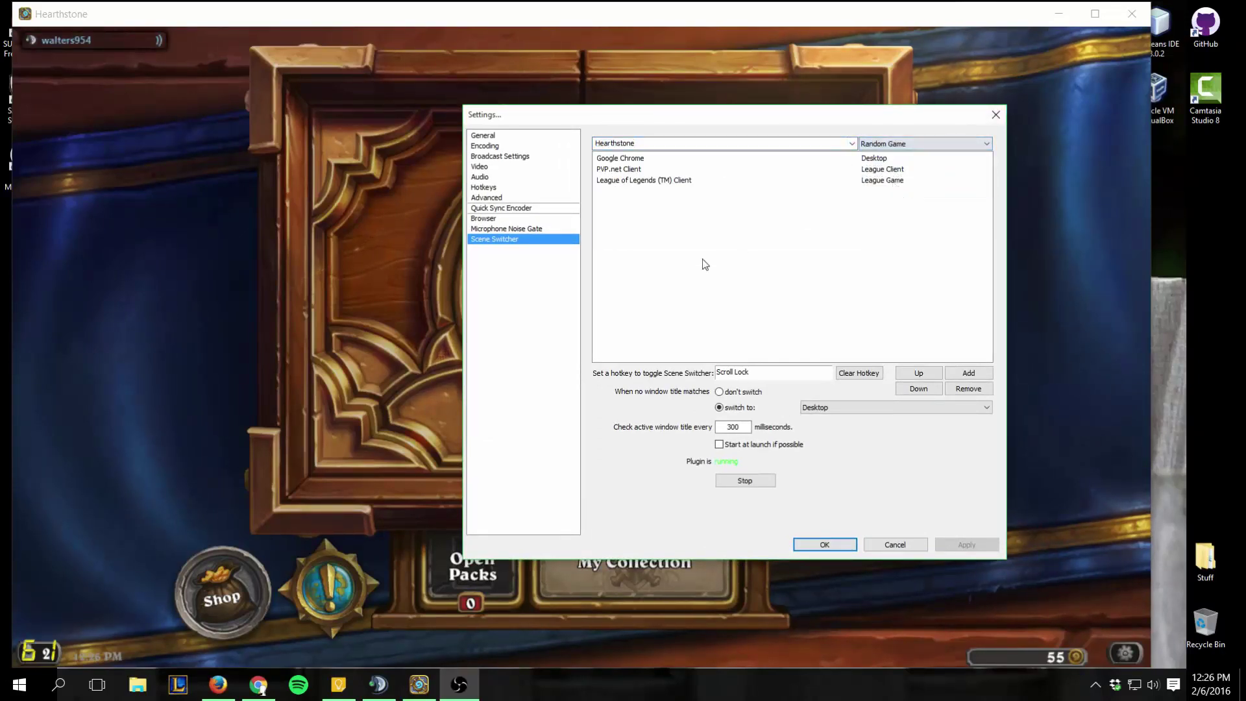
{"action": "left_click", "coordinate": [966, 373]}
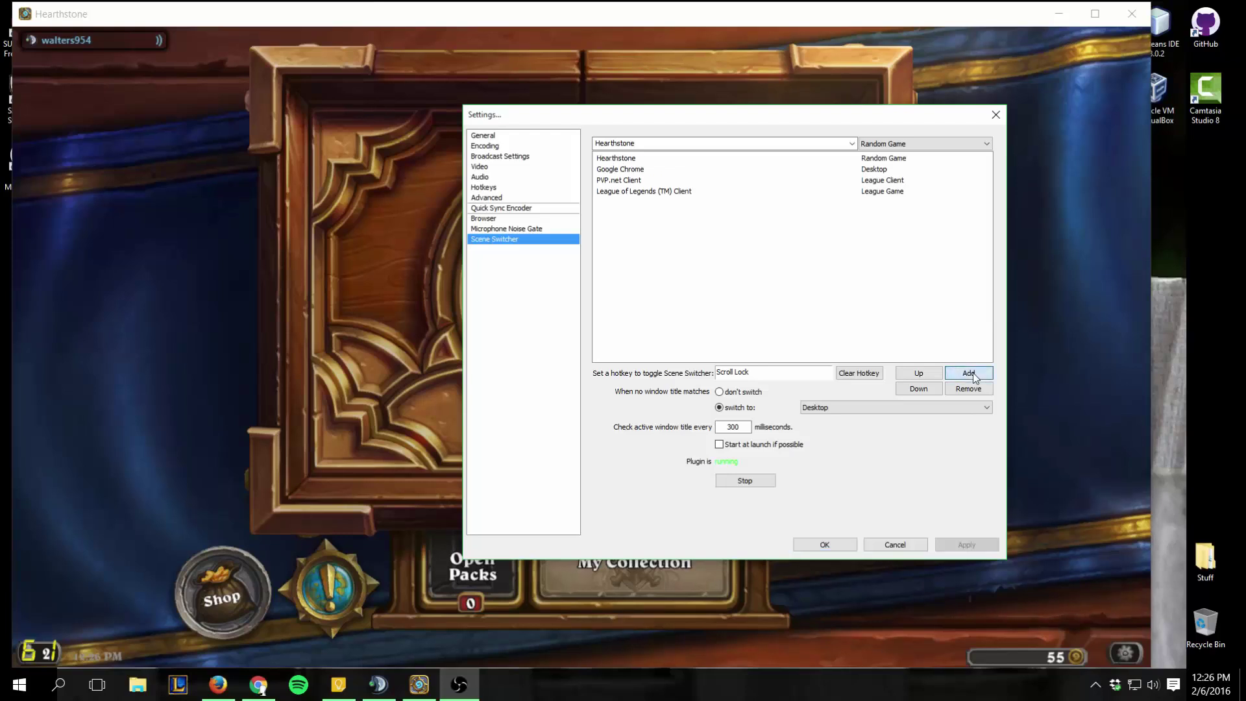
- Add a Twitch Chrome window to Internet rule, then apply and close Settings
{"action": "left_click", "coordinate": [850, 143]}
{"action": "left_click", "coordinate": [651, 206]}
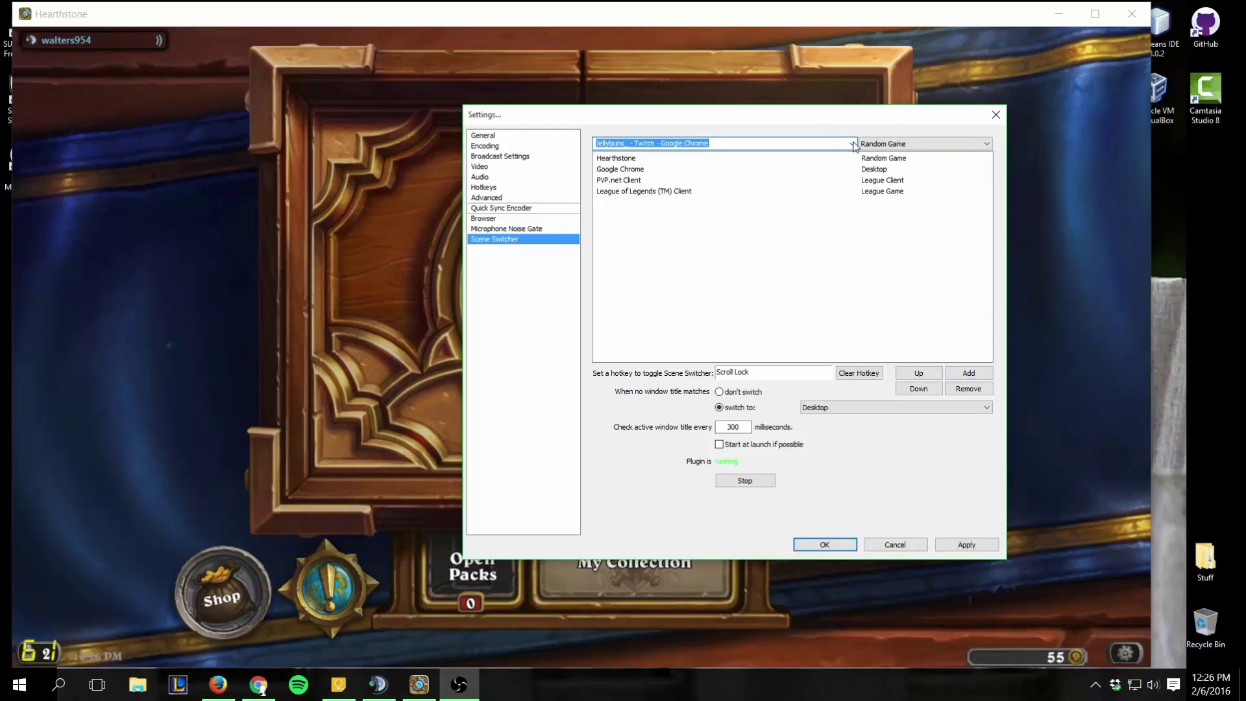
{"action": "left_click", "coordinate": [985, 144]}
{"action": "left_click", "coordinate": [884, 194]}
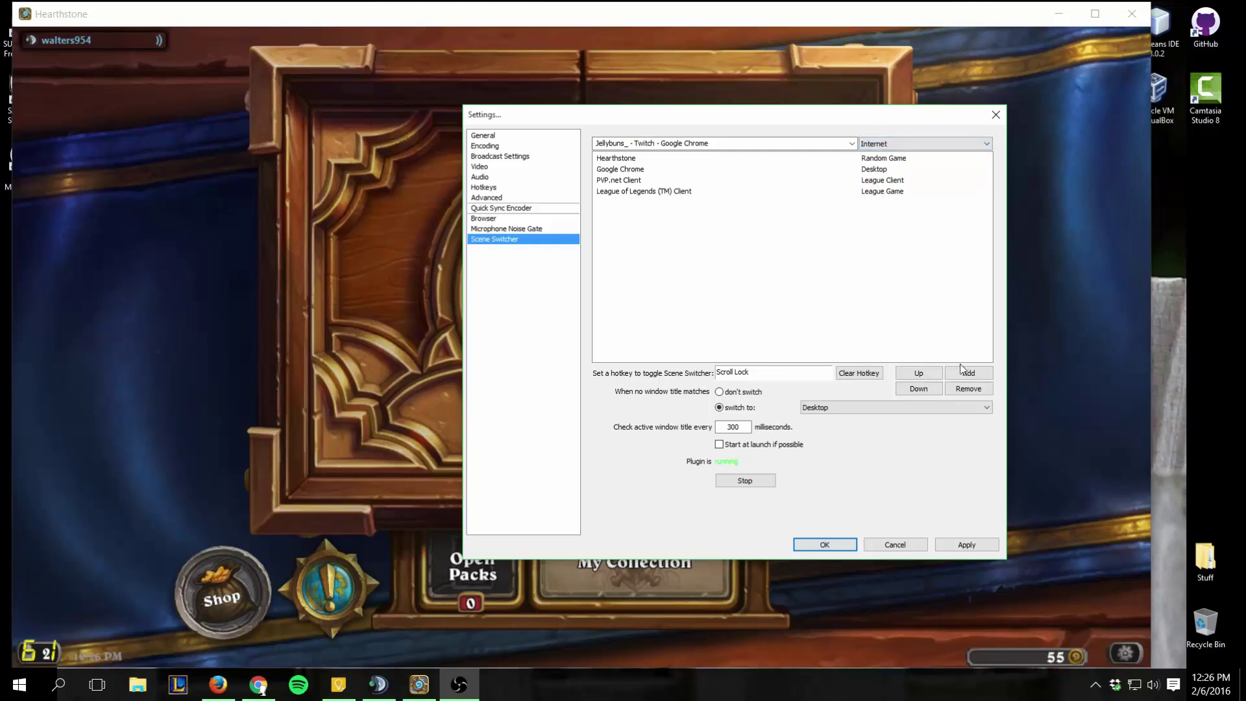
{"action": "left_click", "coordinate": [966, 373]}
{"action": "left_click", "coordinate": [967, 546]}
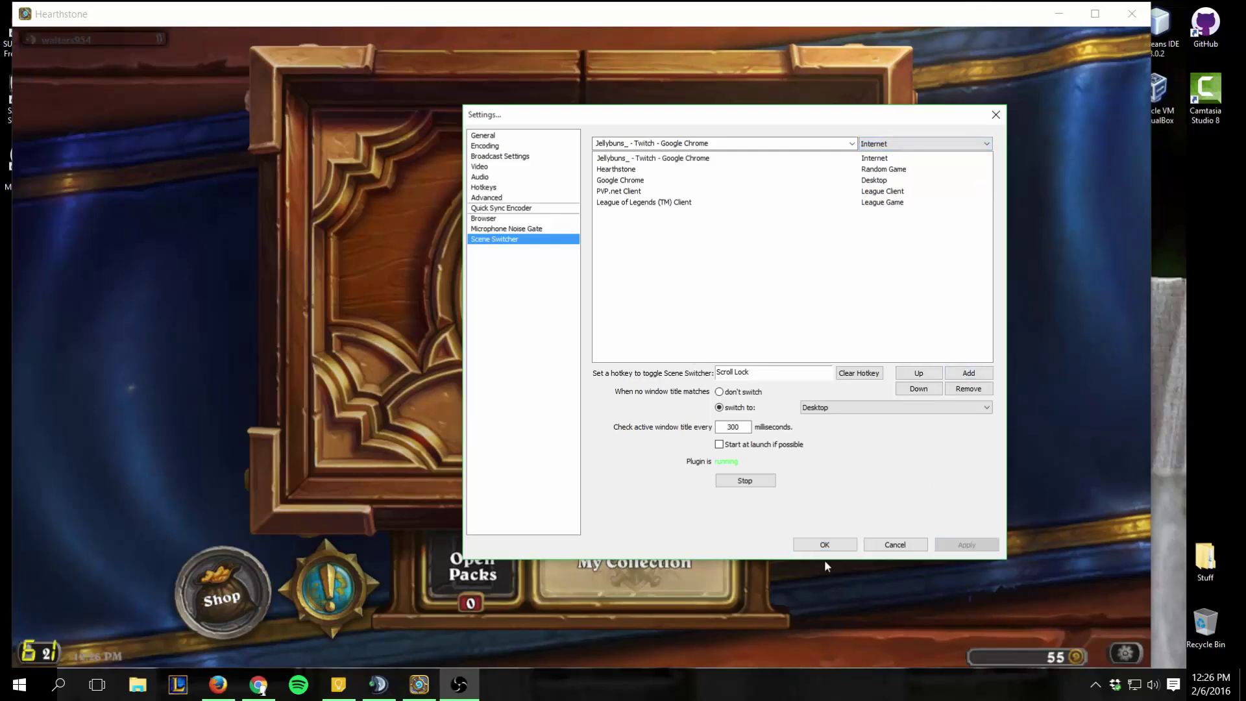
{"action": "left_click", "coordinate": [824, 547]}
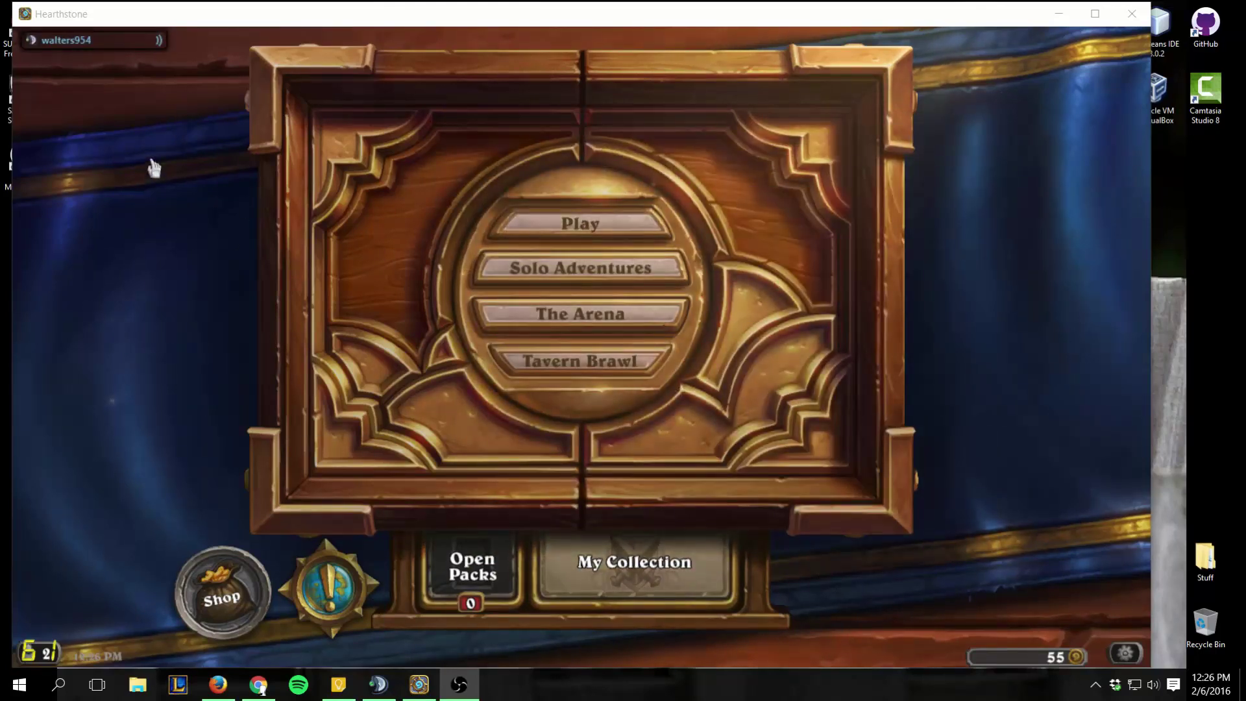
- Toggle Hearthstone fullscreen and back, then drag the OBS window to the screen centre
{"action": "key", "text": "alt+Return"}
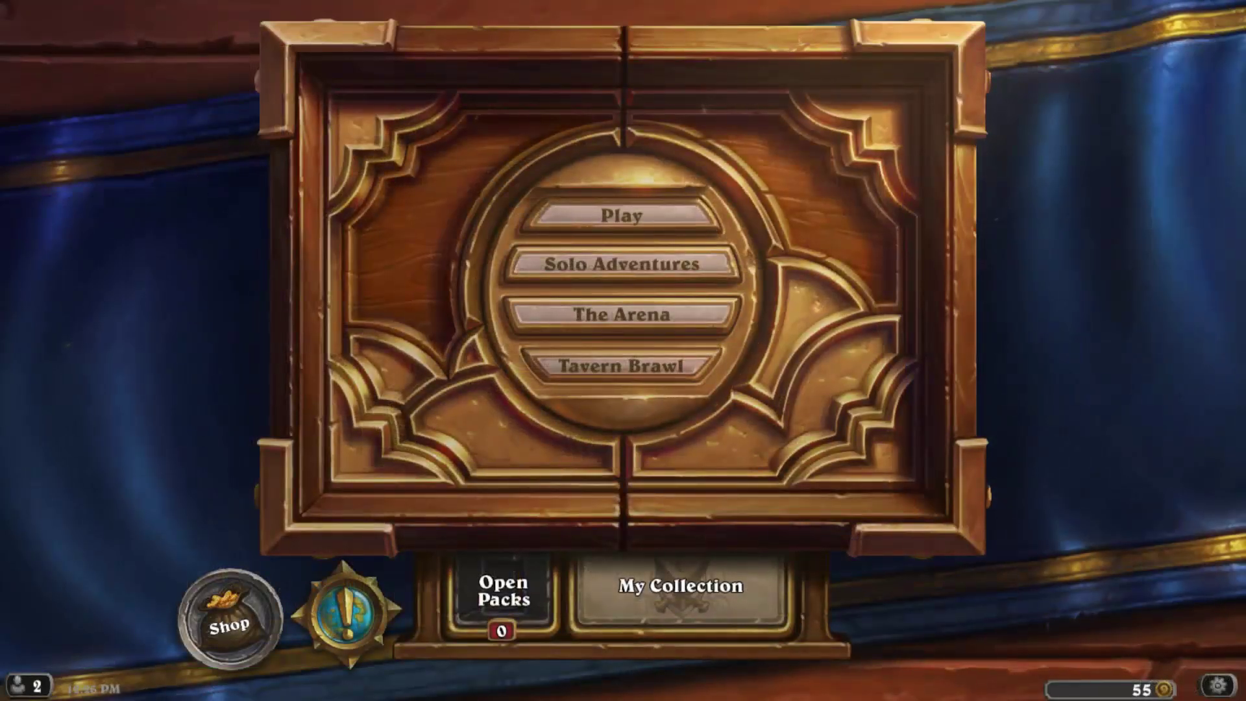
{"action": "key", "text": "alt+Tab"}
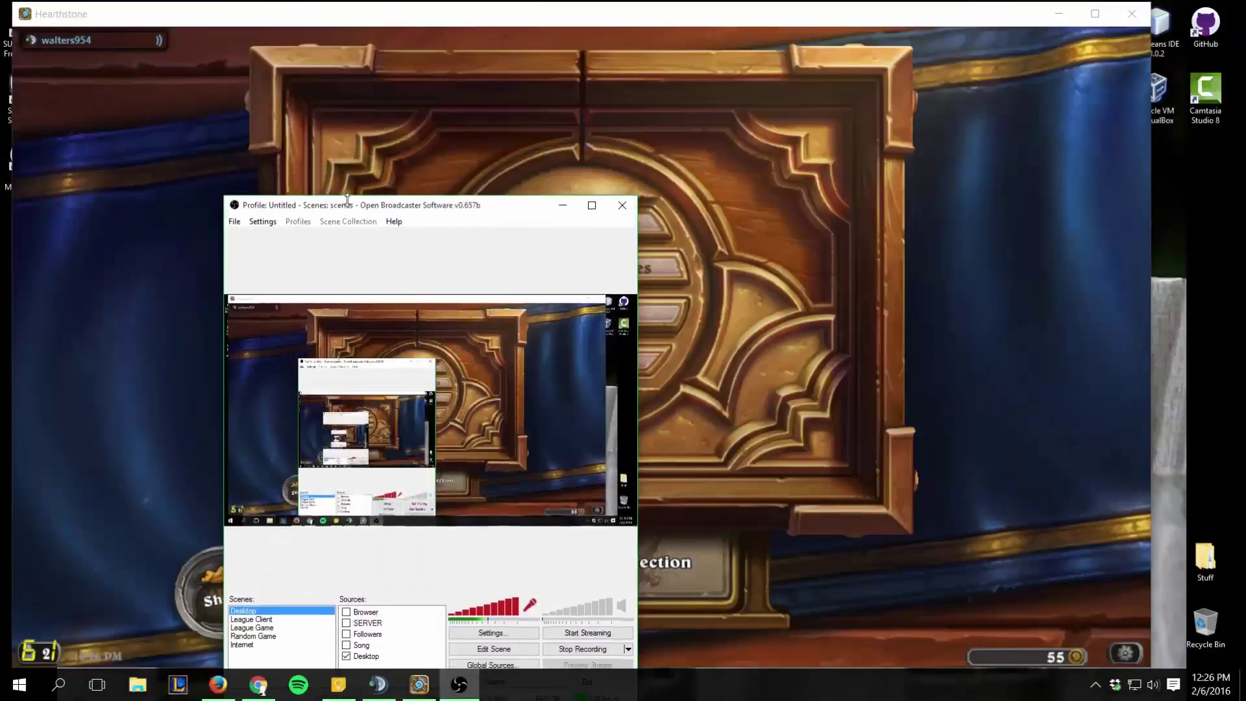
{"action": "mouse_move", "coordinate": [366, 227]}
{"action": "left_mouse_down"}
{"action": "mouse_move", "coordinate": [471, 181]}
{"action": "mouse_move", "coordinate": [944, 175]}
{"action": "left_mouse_up"}
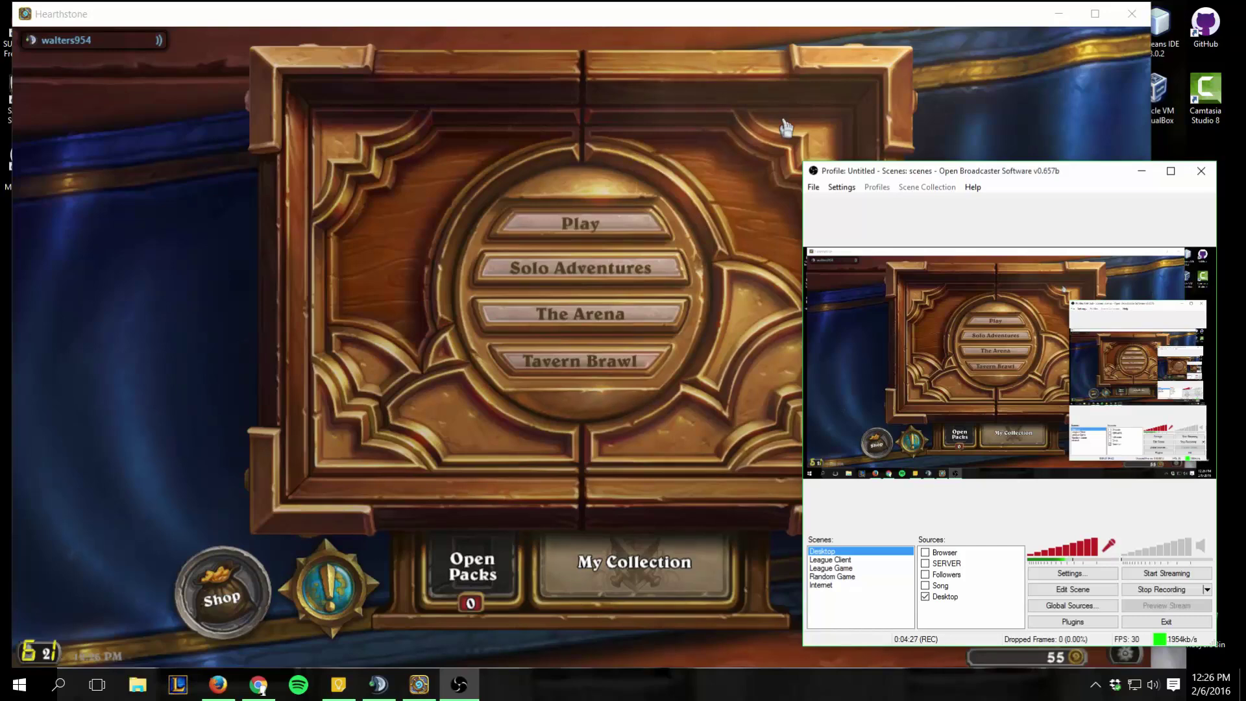
{"action": "left_click", "coordinate": [666, 153]}
{"action": "mouse_move", "coordinate": [837, 170]}
{"action": "left_mouse_down"}
{"action": "mouse_move", "coordinate": [836, 145]}
{"action": "mouse_move", "coordinate": [419, 144]}
{"action": "left_mouse_up"}
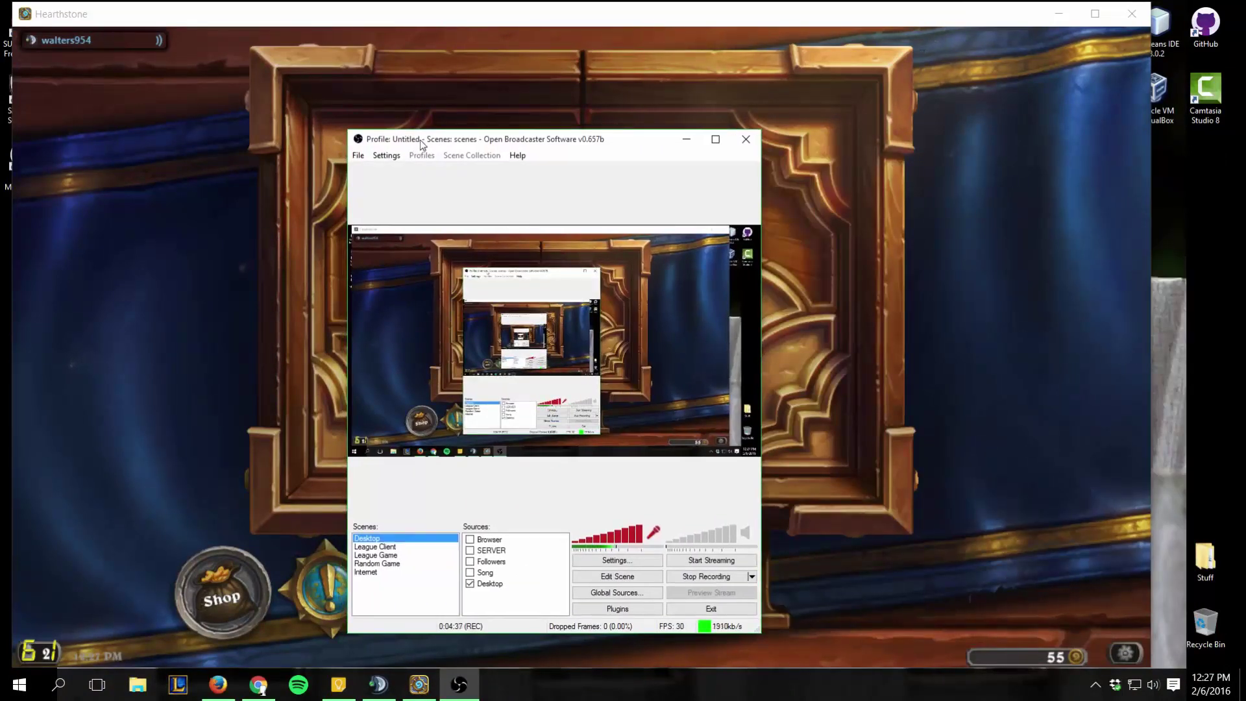